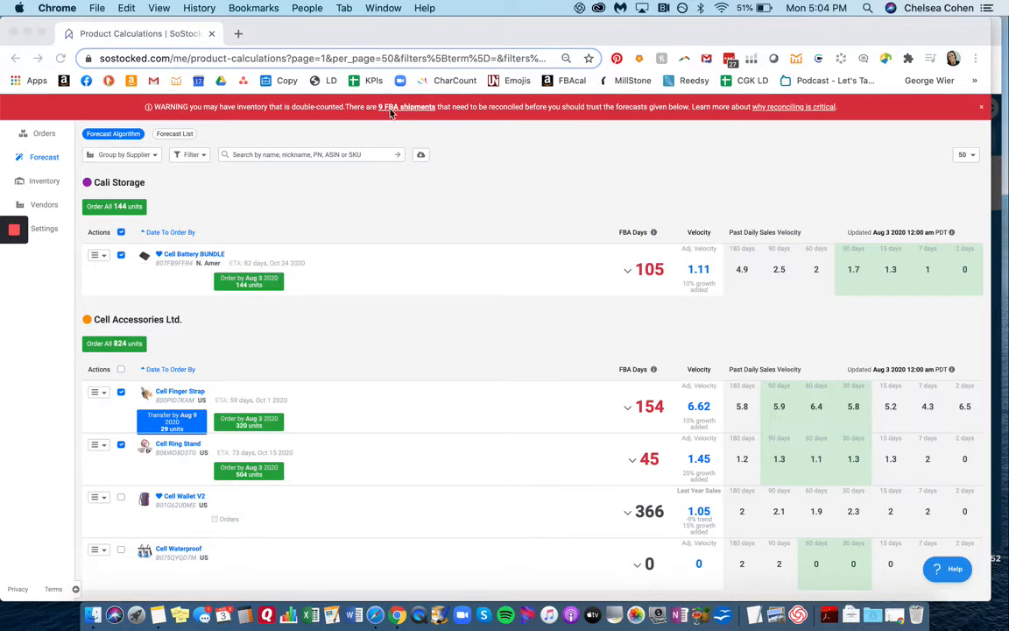
Open the FBA shipments that need reconciling from the warning banner and review the Reconcile Shipment column in the Order Tracker.
{"action": "left_click", "coordinate": [391, 112]}
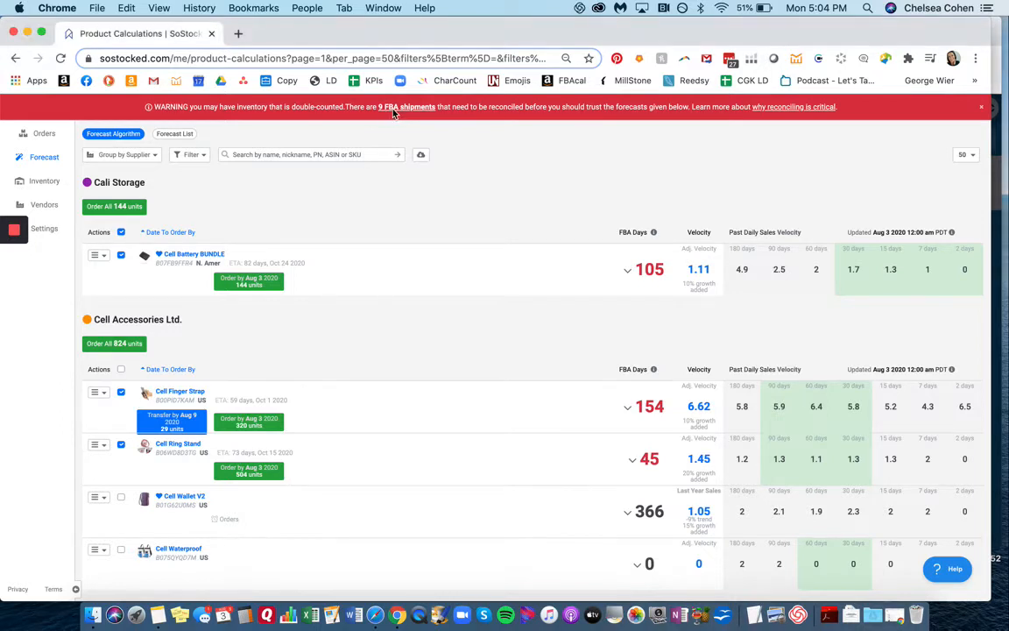
{"action": "left_click", "coordinate": [393, 114]}
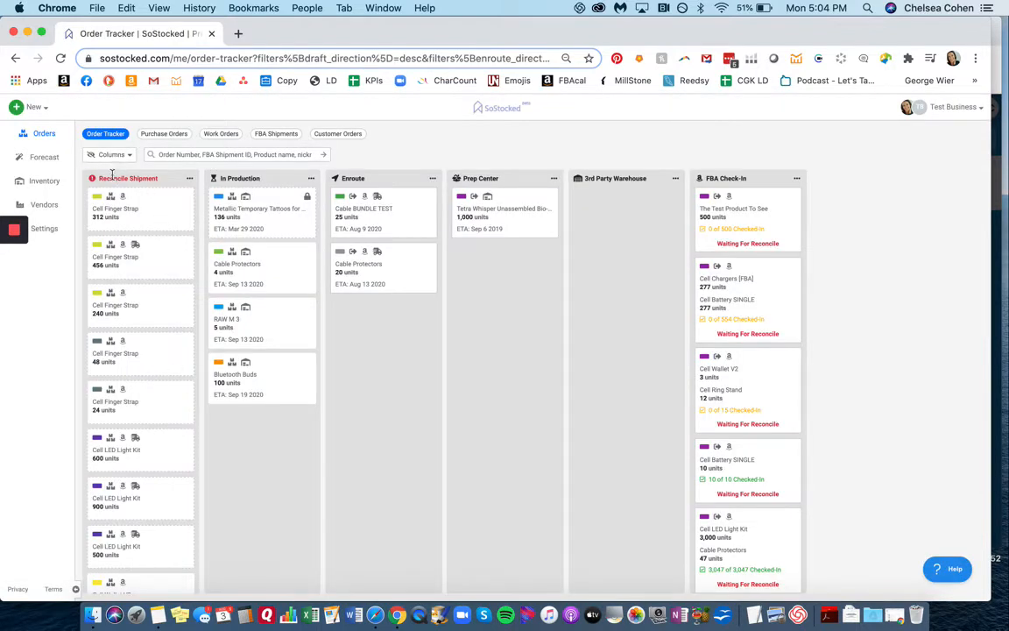
{"action": "scroll", "coordinate": [119, 289], "scroll_direction": "down", "scroll_amount": 5}
{"action": "scroll", "coordinate": [116, 284], "scroll_direction": "up", "scroll_amount": 5}
Open the Forecast page in a separate browser tab and expand the forecast details of the Cell Ring Stand.
{"action": "left_click", "coordinate": [48, 159], "text": "super"}
{"action": "left_click", "coordinate": [275, 35]}
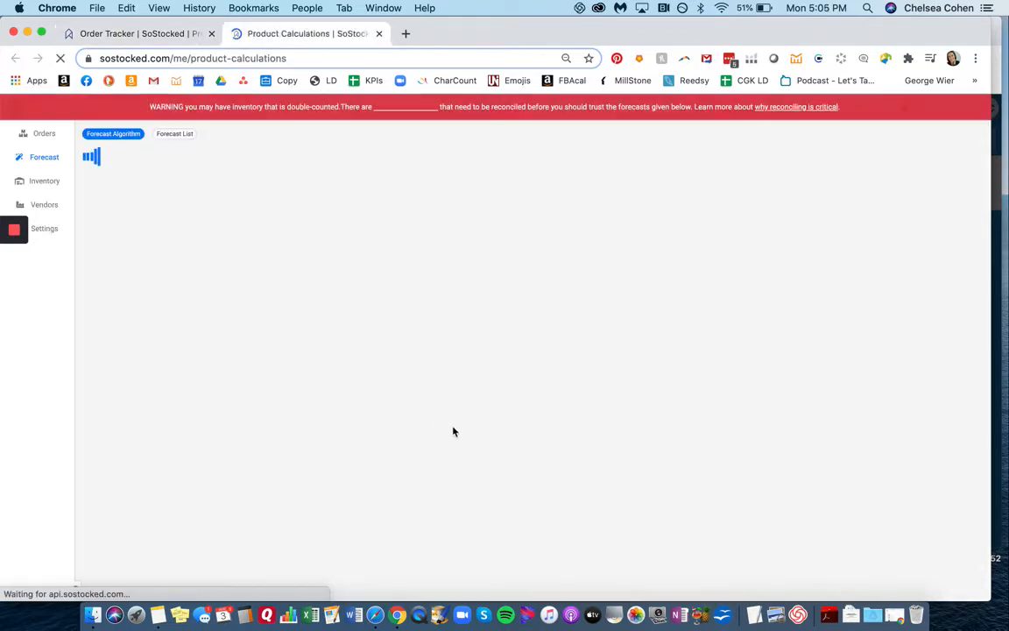
{"action": "scroll", "coordinate": [473, 439], "scroll_direction": "down", "scroll_amount": 2}
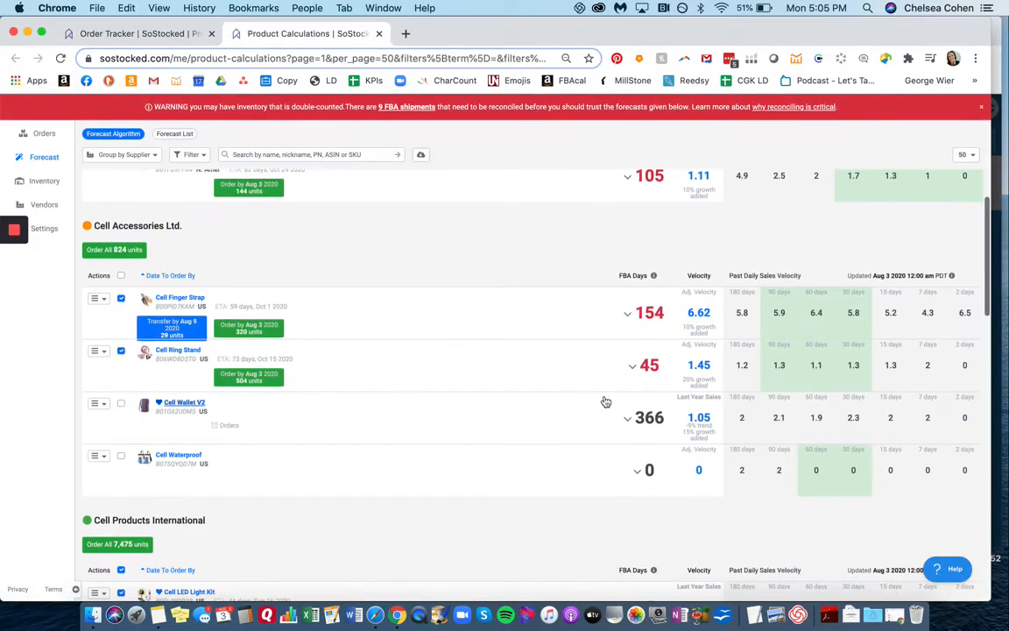
{"action": "left_click", "coordinate": [646, 378]}
{"action": "scroll", "coordinate": [600, 390], "scroll_direction": "down", "scroll_amount": 4}
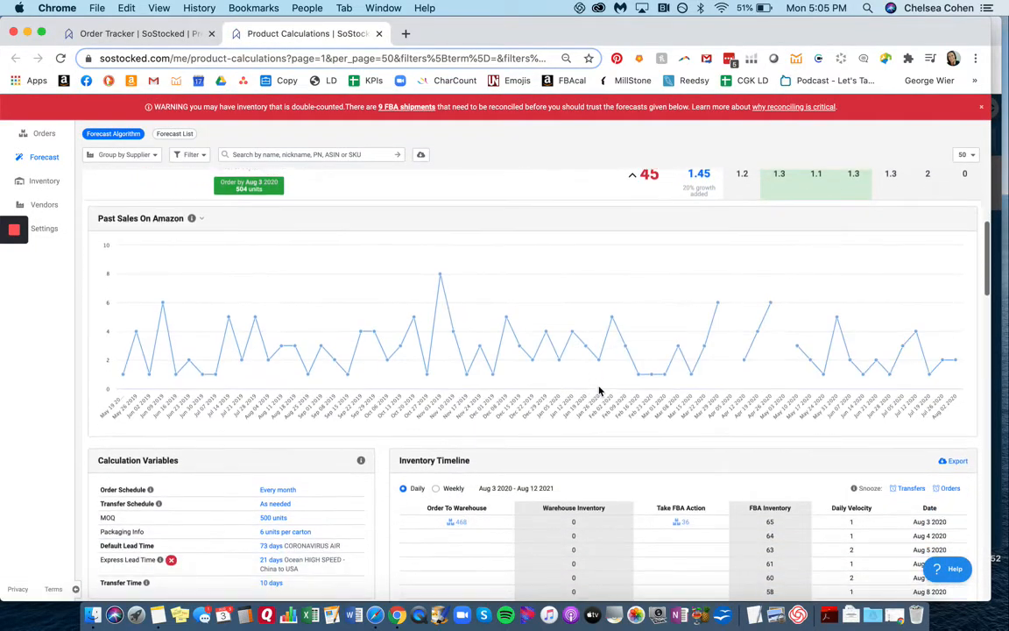
Examine the Cell Ring Stand's daily Inventory Timeline through August 2020, including the forecasted express order on Aug 24 2020.
{"action": "scroll", "coordinate": [698, 541], "scroll_direction": "down", "scroll_amount": 3}
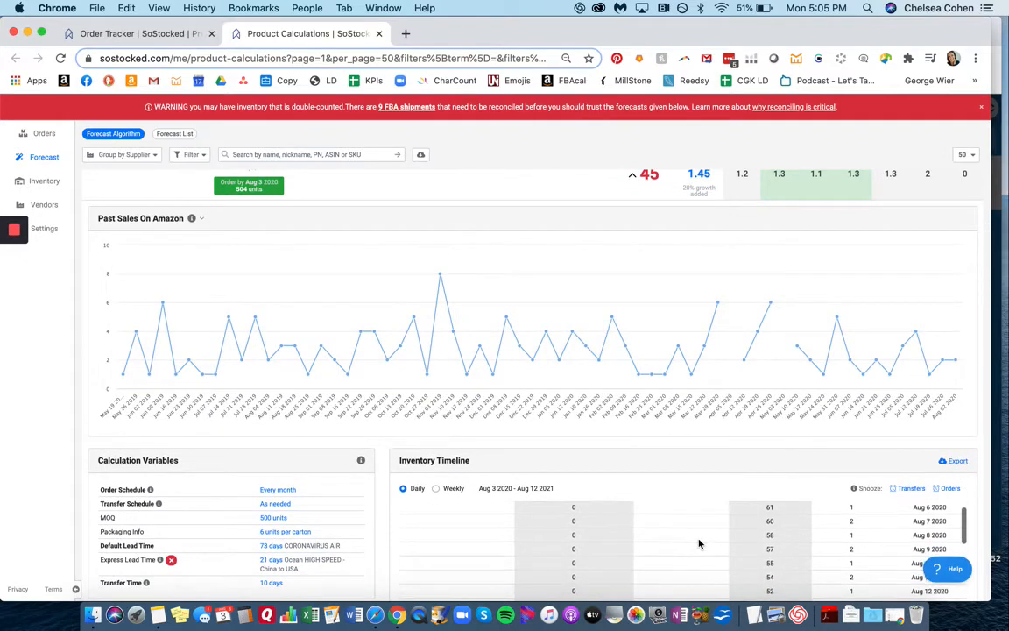
{"action": "scroll", "coordinate": [698, 540], "scroll_direction": "down", "scroll_amount": 3}
{"action": "mouse_move", "coordinate": [10, 263]}
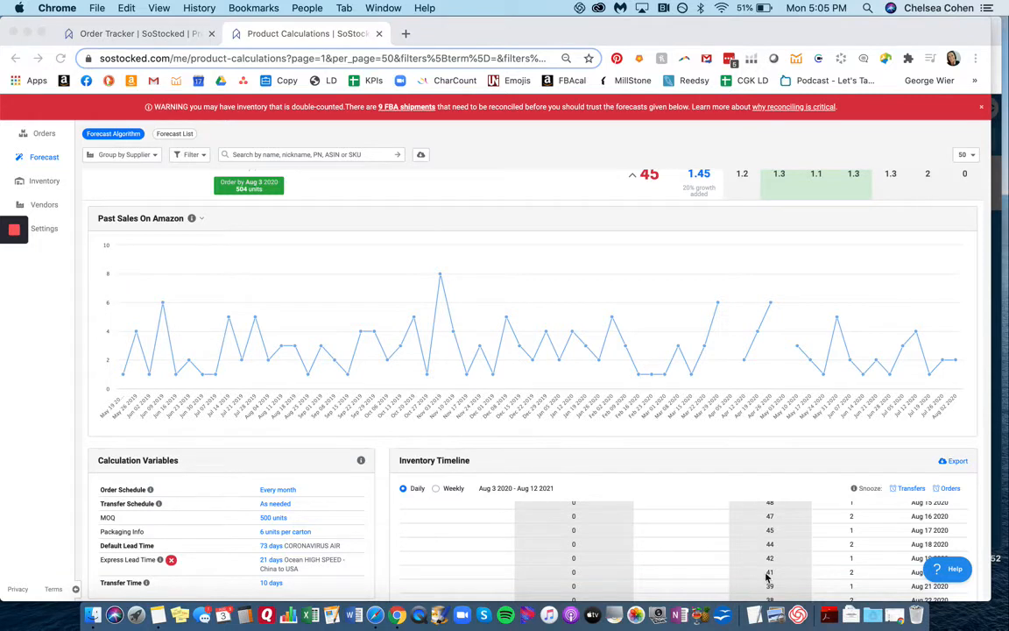
{"action": "scroll", "coordinate": [710, 542], "scroll_direction": "down", "scroll_amount": 1}
{"action": "scroll", "coordinate": [381, 471], "scroll_direction": "down", "scroll_amount": 3}
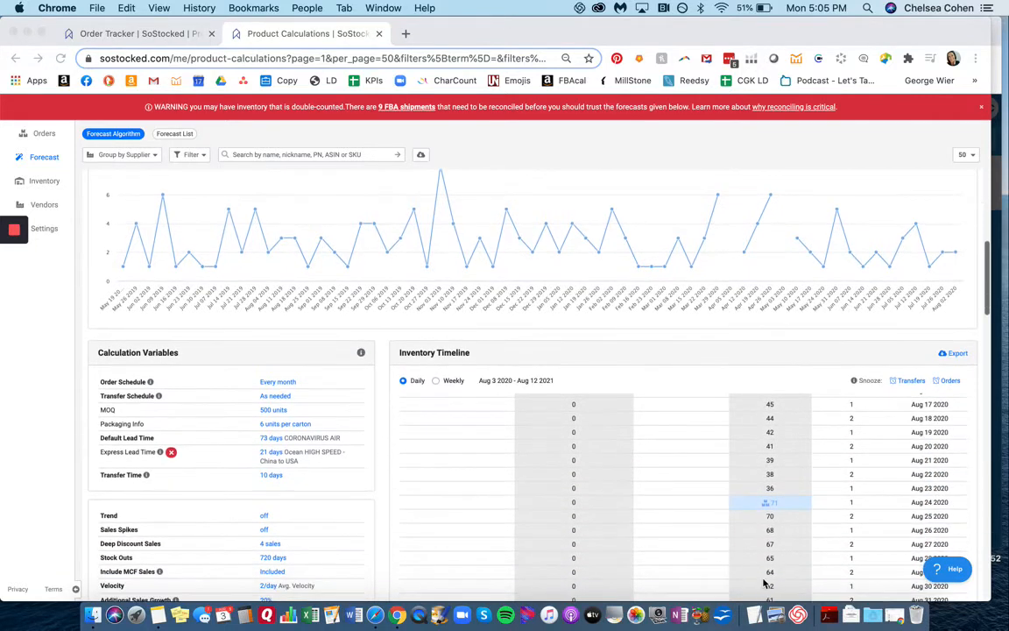
{"action": "scroll", "coordinate": [771, 576], "scroll_direction": "down", "scroll_amount": 2}
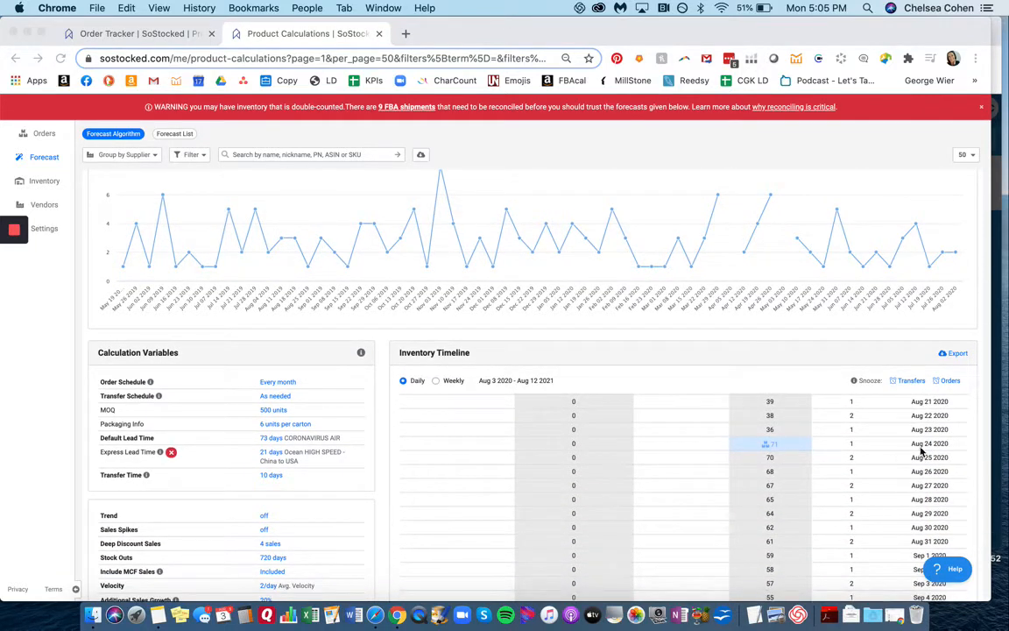
{"action": "left_click", "coordinate": [770, 446]}
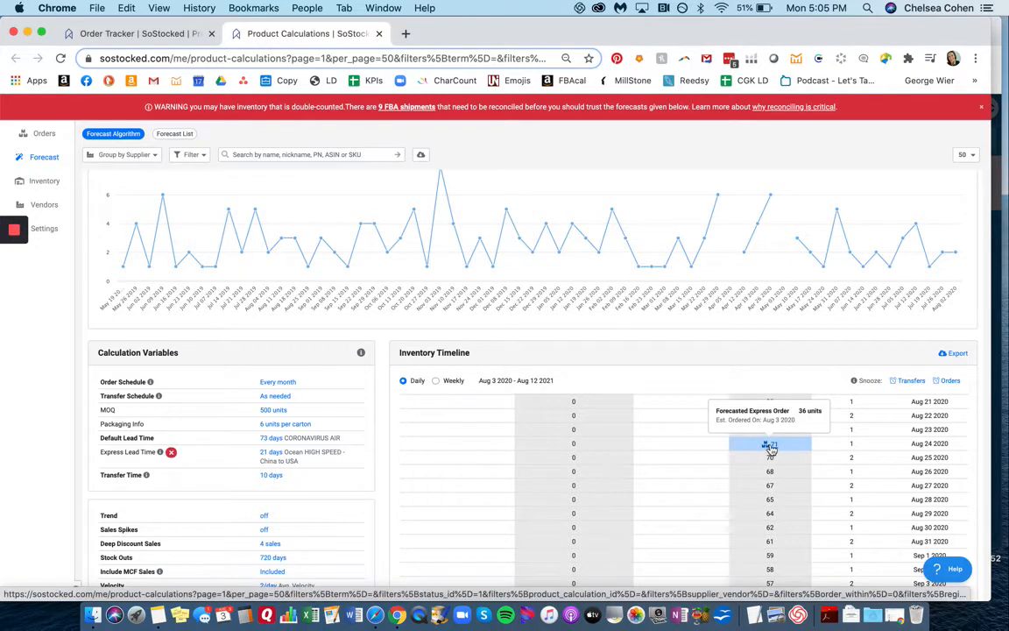
{"action": "scroll", "coordinate": [771, 446], "scroll_direction": "up", "scroll_amount": 3}
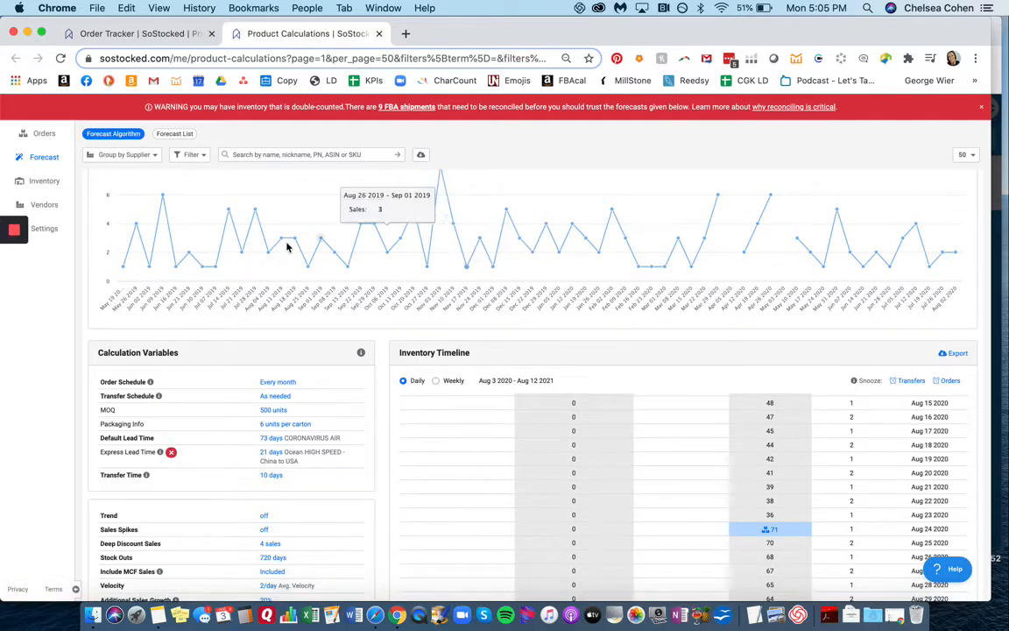
Return to the Order Tracker tab, open the FBA Shipments list and limit it to shipments that need reconciling.
{"action": "left_click", "coordinate": [140, 33]}
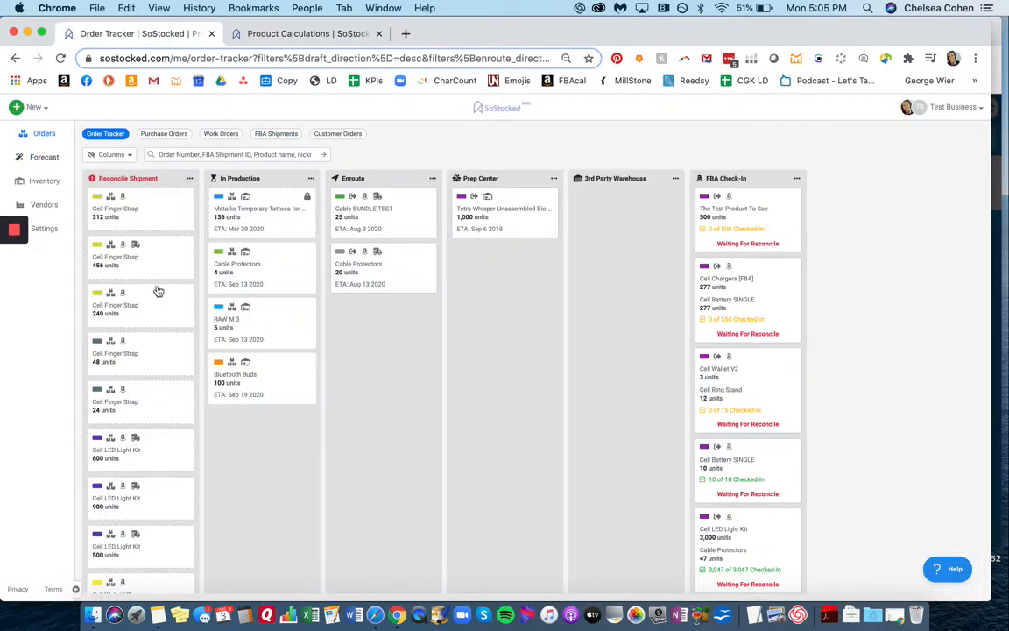
{"action": "left_click", "coordinate": [276, 136]}
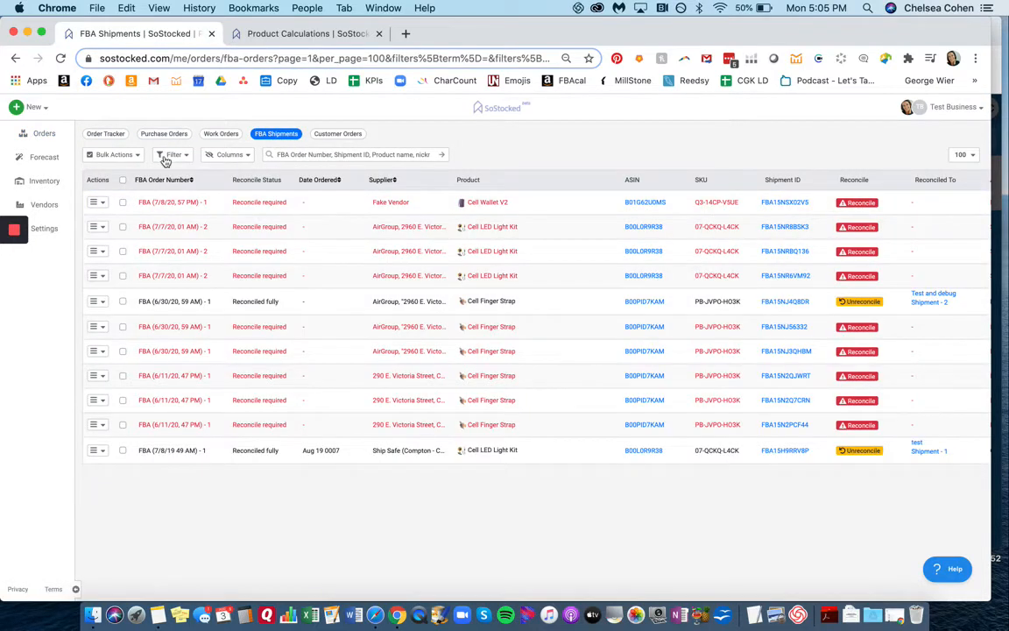
{"action": "left_click", "coordinate": [163, 154]}
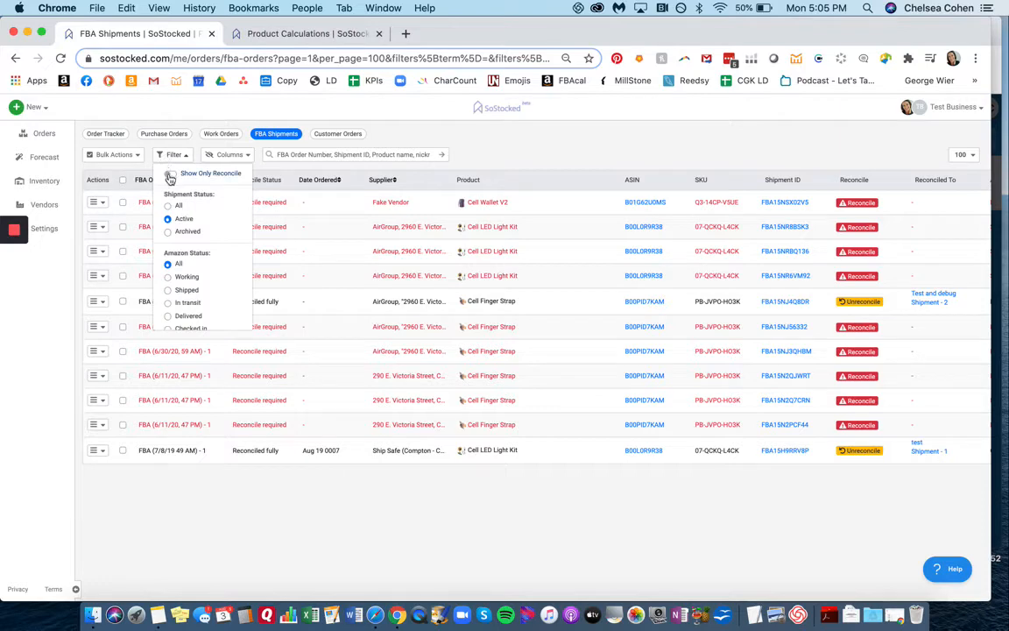
{"action": "left_click", "coordinate": [170, 175]}
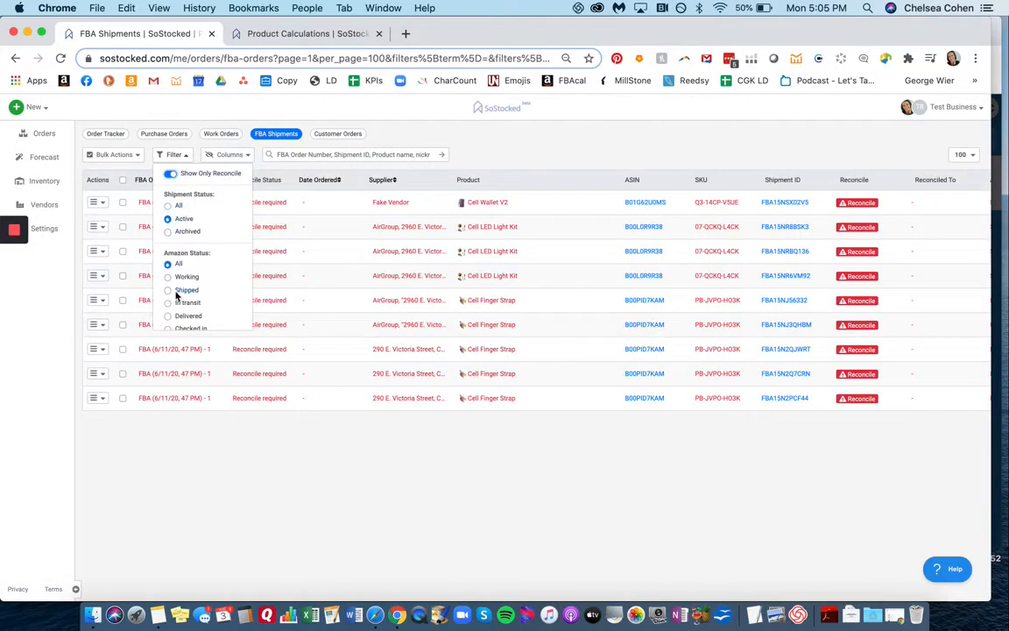
Check the Amazon Status column of the unreconciled shipments and filter the list to the In transit status.
{"action": "scroll", "coordinate": [177, 294], "scroll_direction": "down", "scroll_amount": 3}
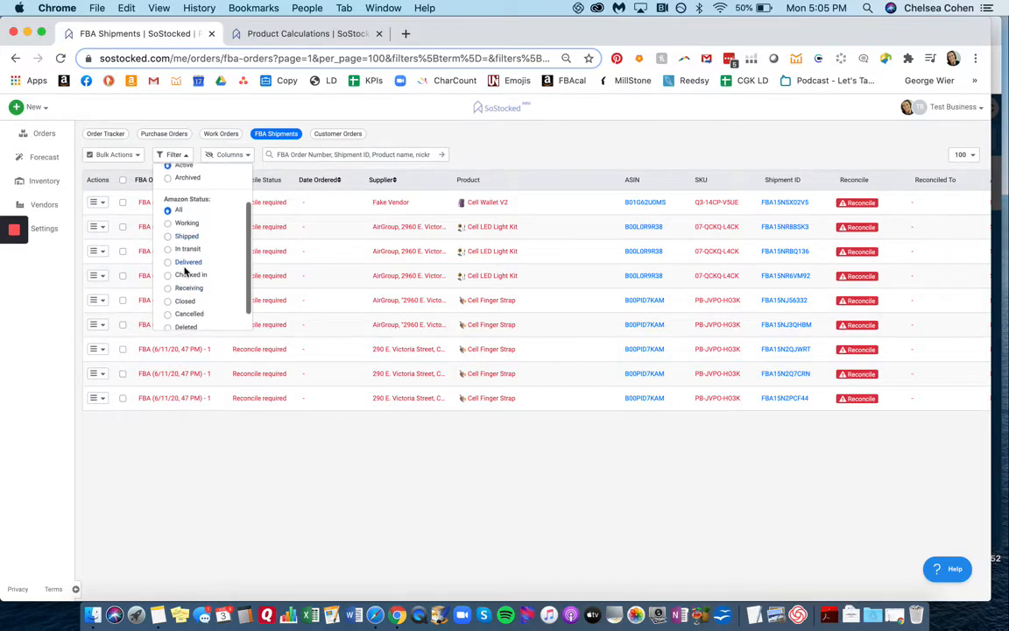
{"action": "scroll", "coordinate": [480, 342], "scroll_direction": "right", "scroll_amount": 6}
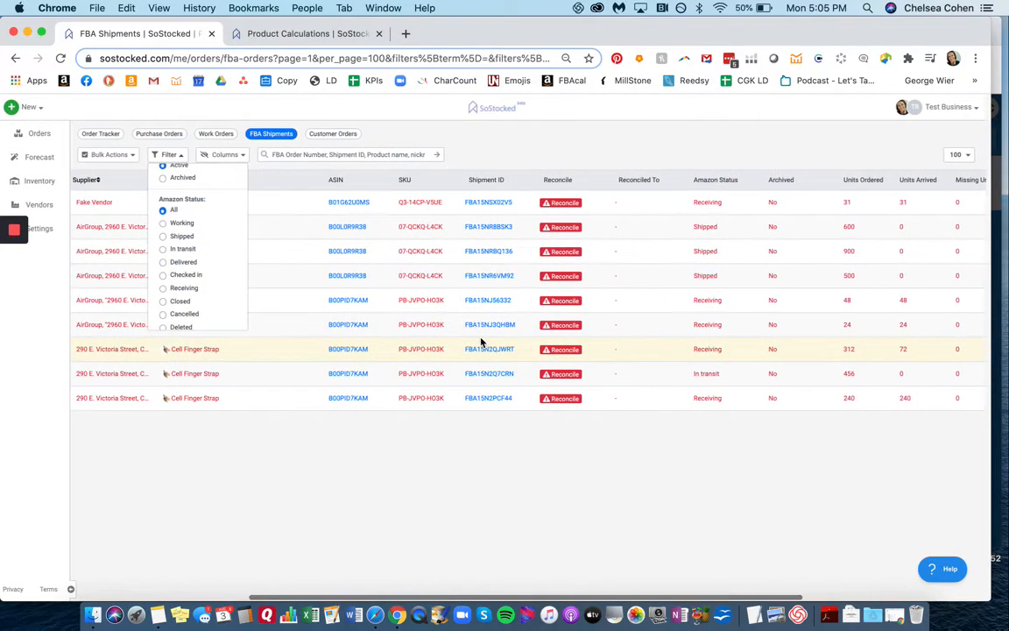
{"action": "scroll", "coordinate": [753, 282], "scroll_direction": "right", "scroll_amount": 5}
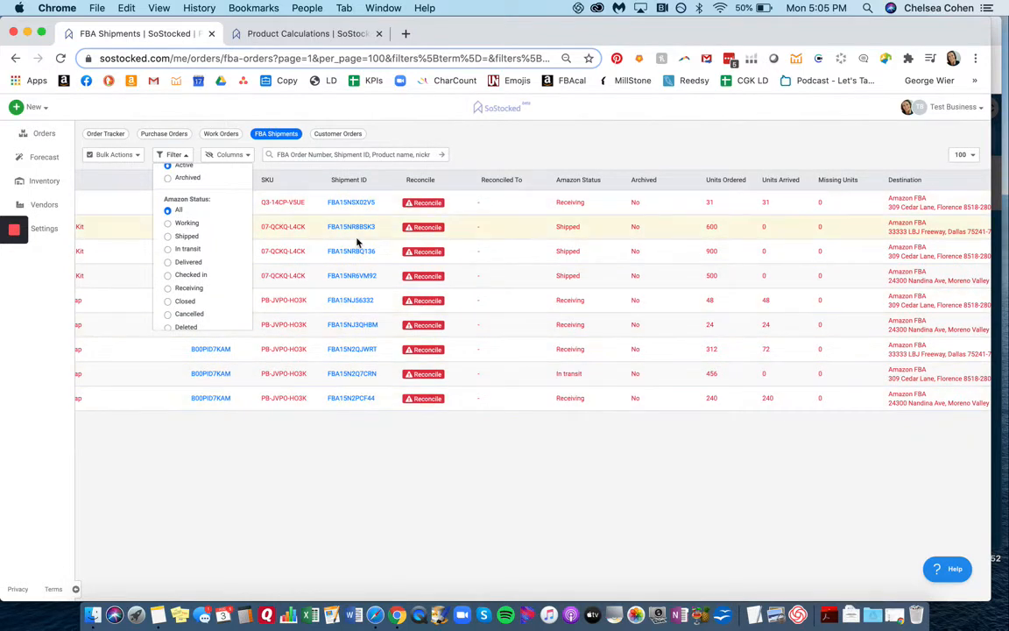
{"action": "left_click", "coordinate": [168, 252]}
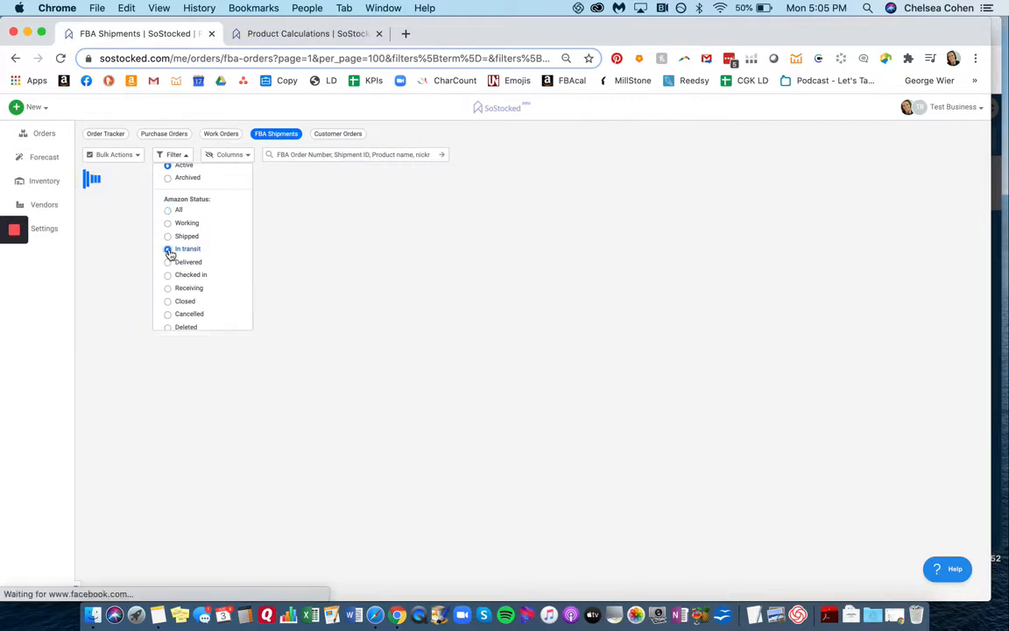
Select the in-transit Cell Finger Strap shipment and reconcile it as a one-time shipment without snoozing its forecast.
{"action": "left_click", "coordinate": [124, 204]}
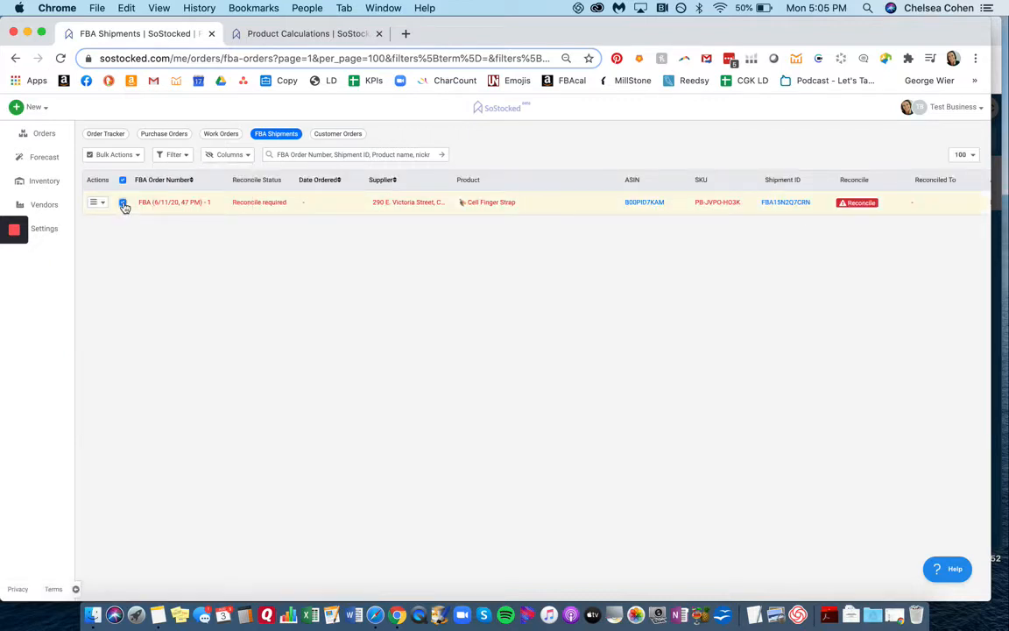
{"action": "scroll", "coordinate": [608, 218], "scroll_direction": "right", "scroll_amount": 5}
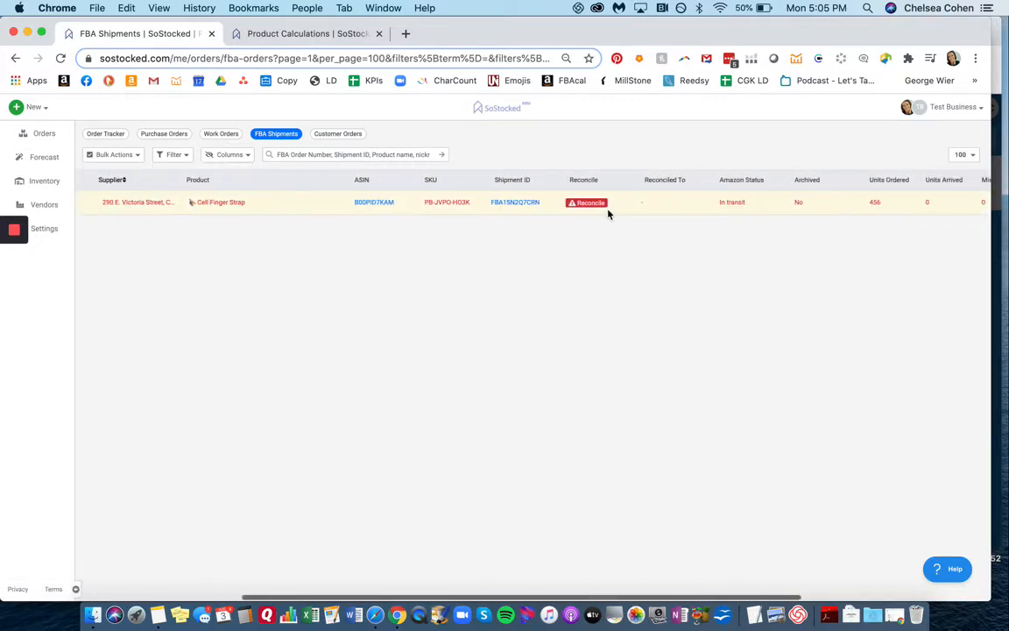
{"action": "scroll", "coordinate": [608, 214], "scroll_direction": "right", "scroll_amount": 4}
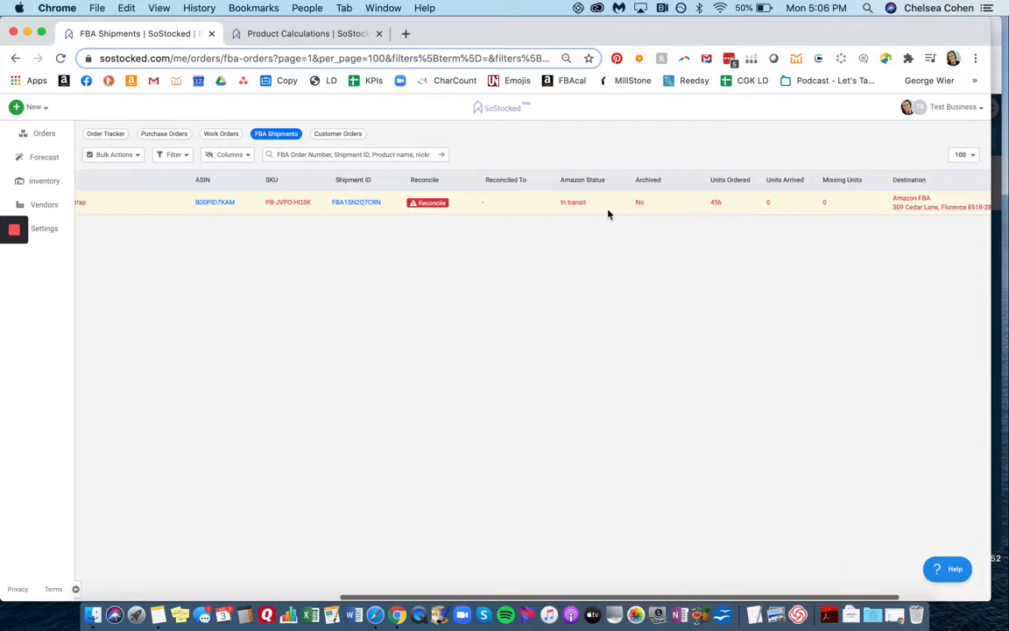
{"action": "scroll", "coordinate": [662, 204], "scroll_direction": "left", "scroll_amount": 2}
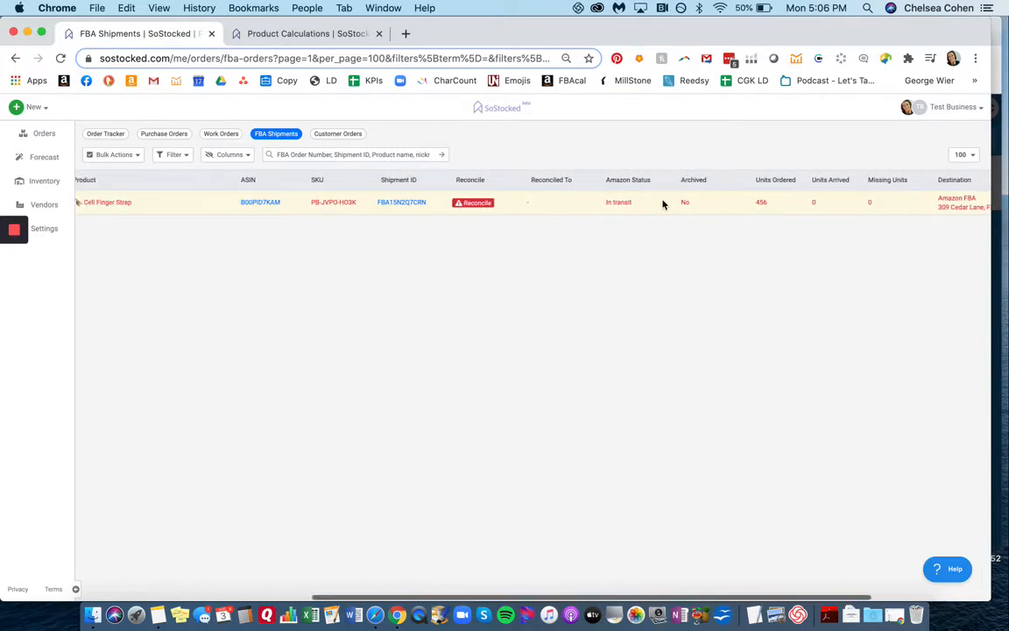
{"action": "scroll", "coordinate": [662, 202], "scroll_direction": "left", "scroll_amount": 10}
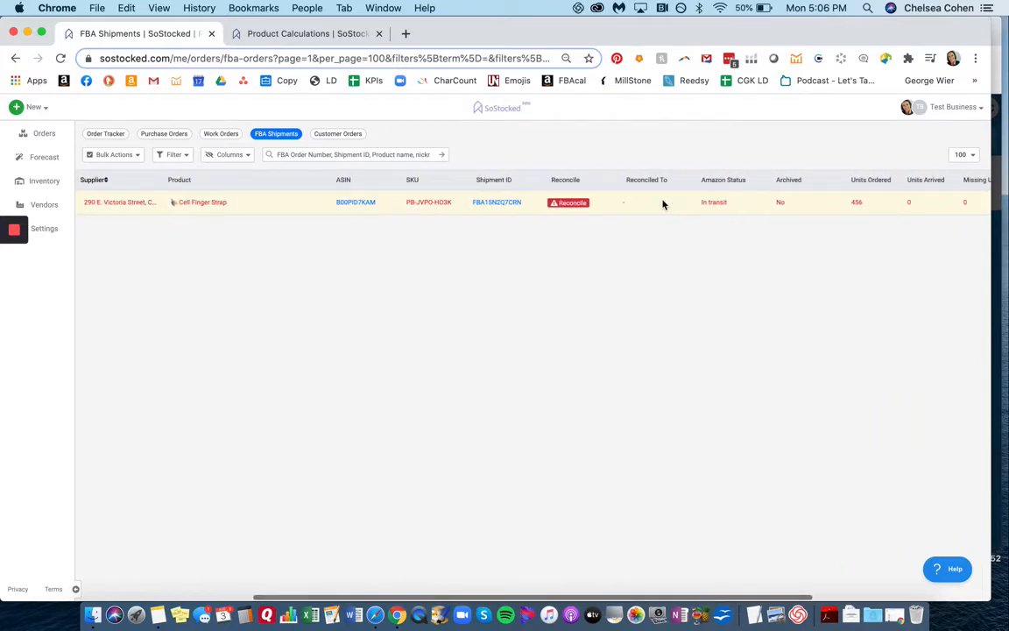
{"action": "left_click", "coordinate": [134, 159]}
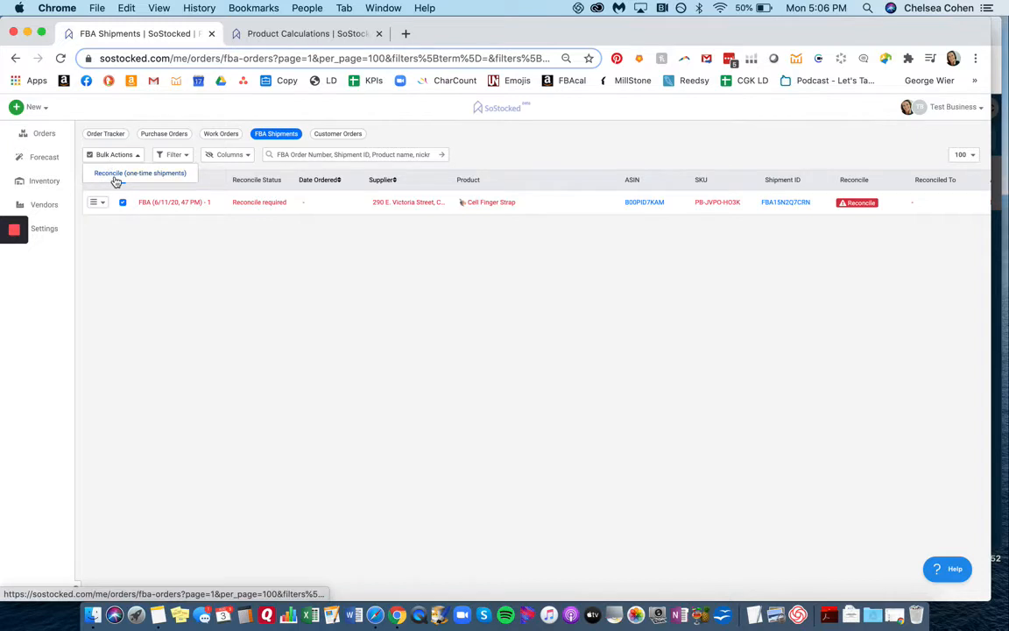
{"action": "left_click", "coordinate": [115, 177]}
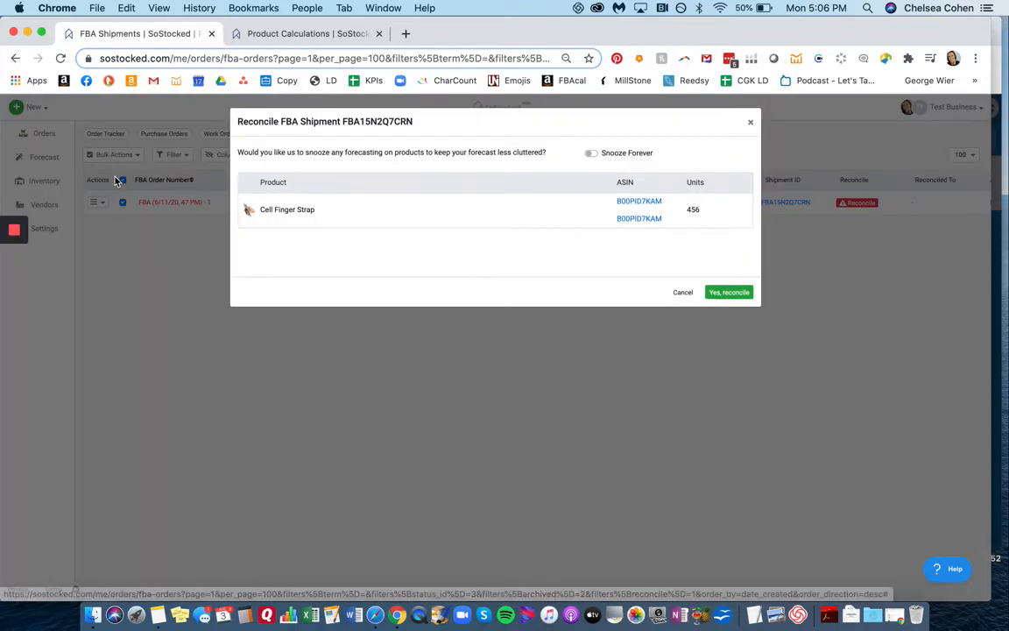
{"action": "left_click", "coordinate": [729, 293]}
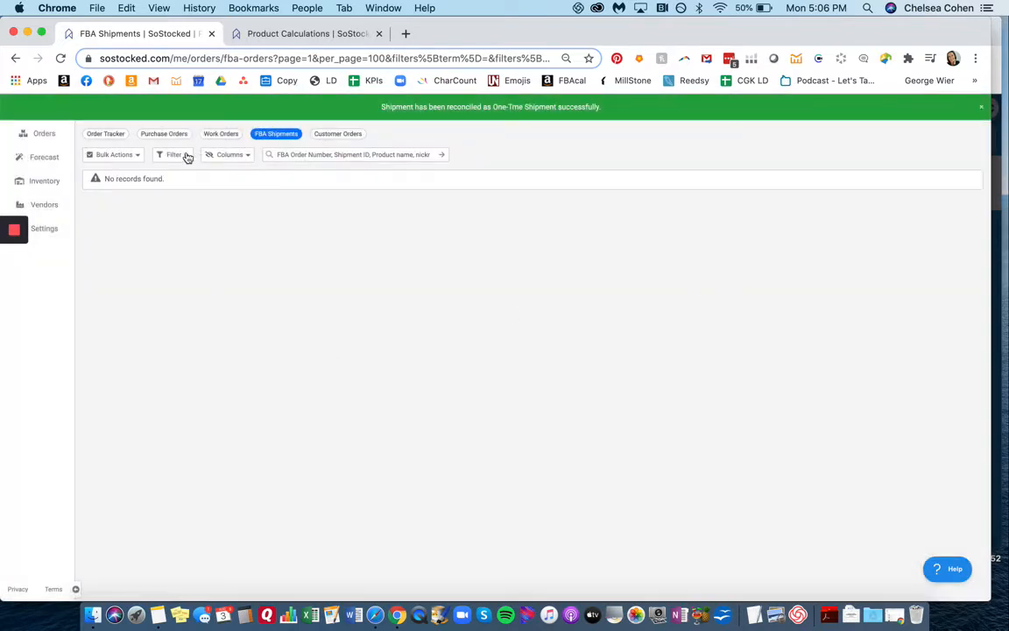
Check the Delivered and Checked in Amazon statuses, and filter the unreconciled FBA shipments to Receiving.
{"action": "left_click", "coordinate": [187, 157]}
{"action": "left_click", "coordinate": [169, 263]}
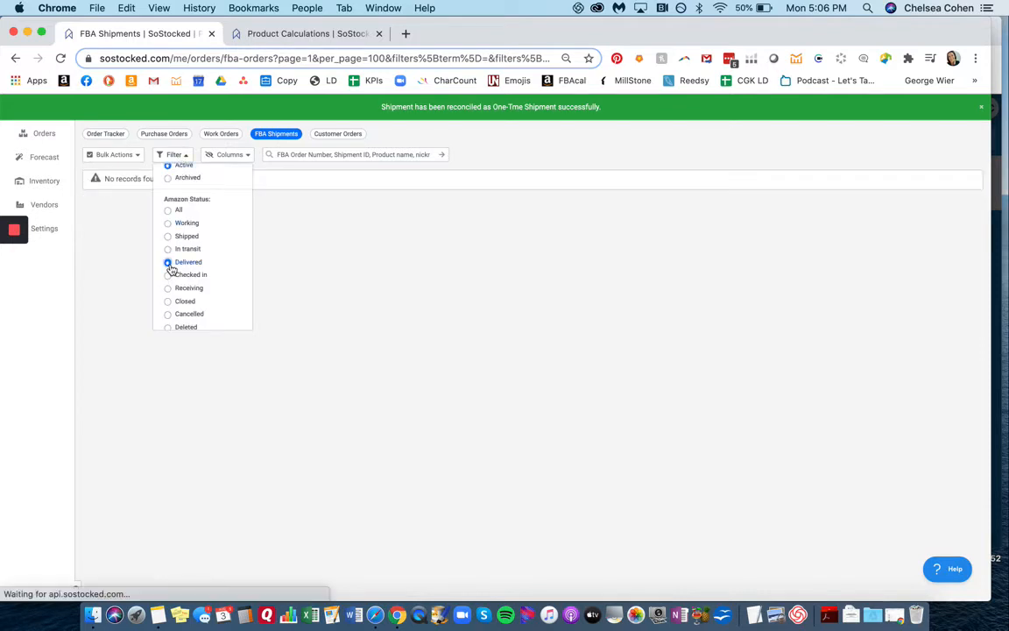
{"action": "left_click", "coordinate": [167, 277]}
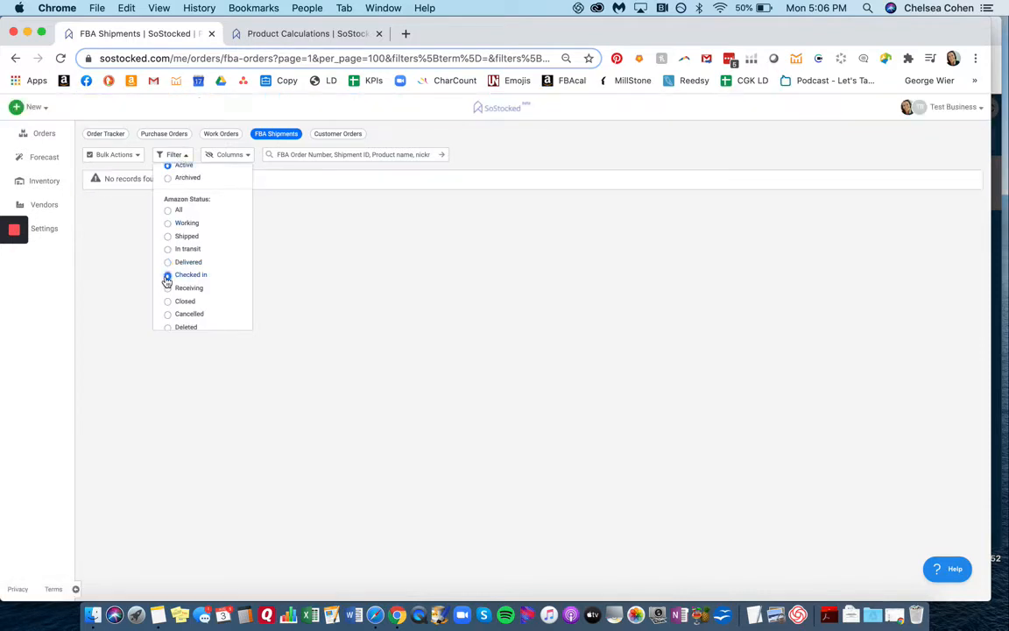
{"action": "left_click", "coordinate": [169, 293]}
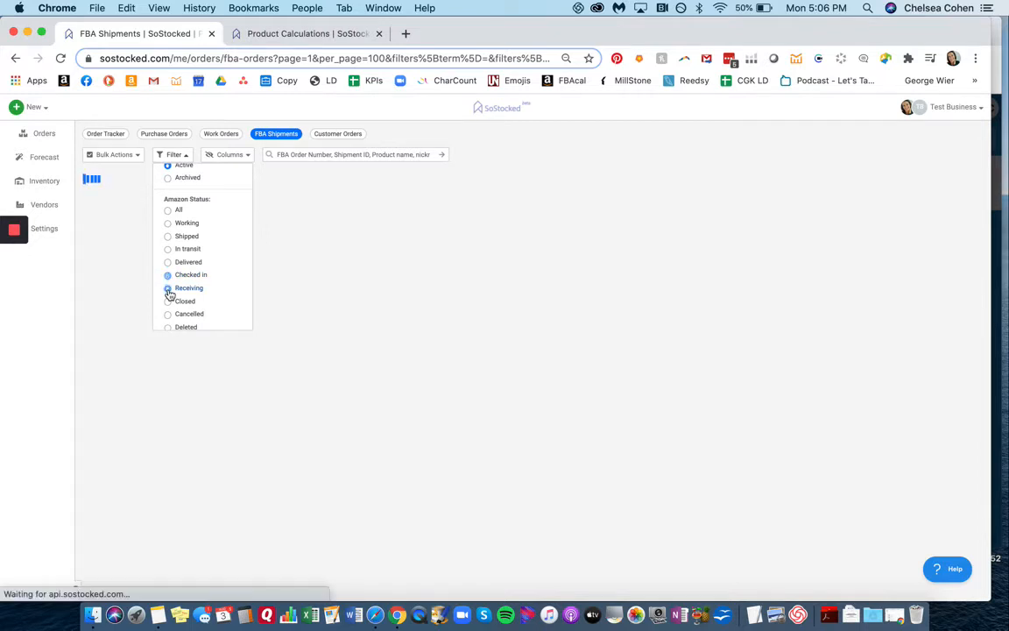
{"action": "left_click", "coordinate": [563, 379]}
Check the arrived units of the Receiving shipments, select them all and bulk reconcile them as one-time shipments without snoozing their forecasts.
{"action": "scroll", "coordinate": [801, 271], "scroll_direction": "right", "scroll_amount": 5}
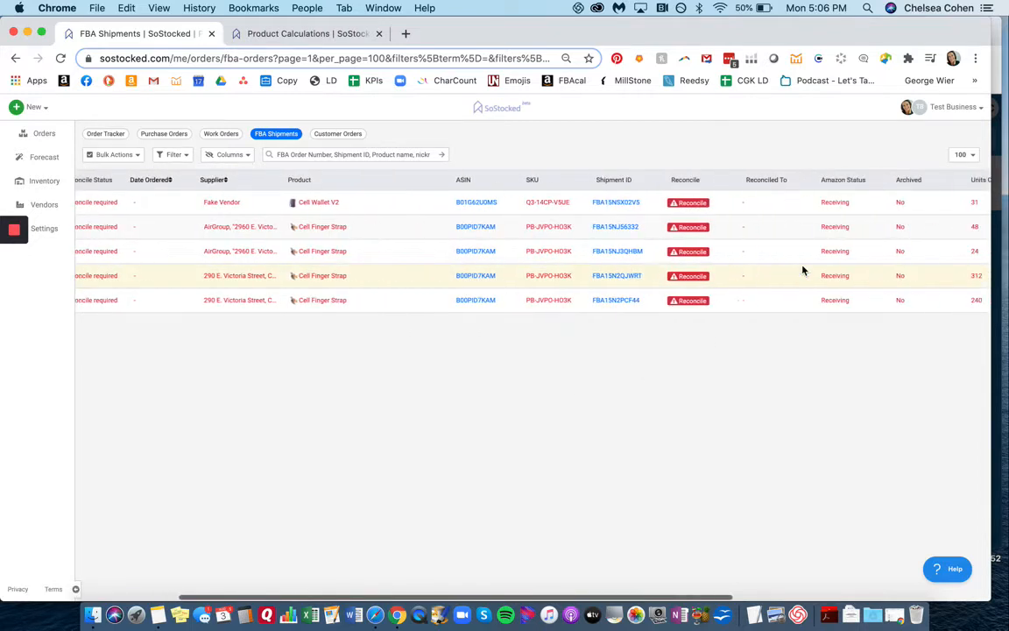
{"action": "scroll", "coordinate": [803, 270], "scroll_direction": "right", "scroll_amount": 1}
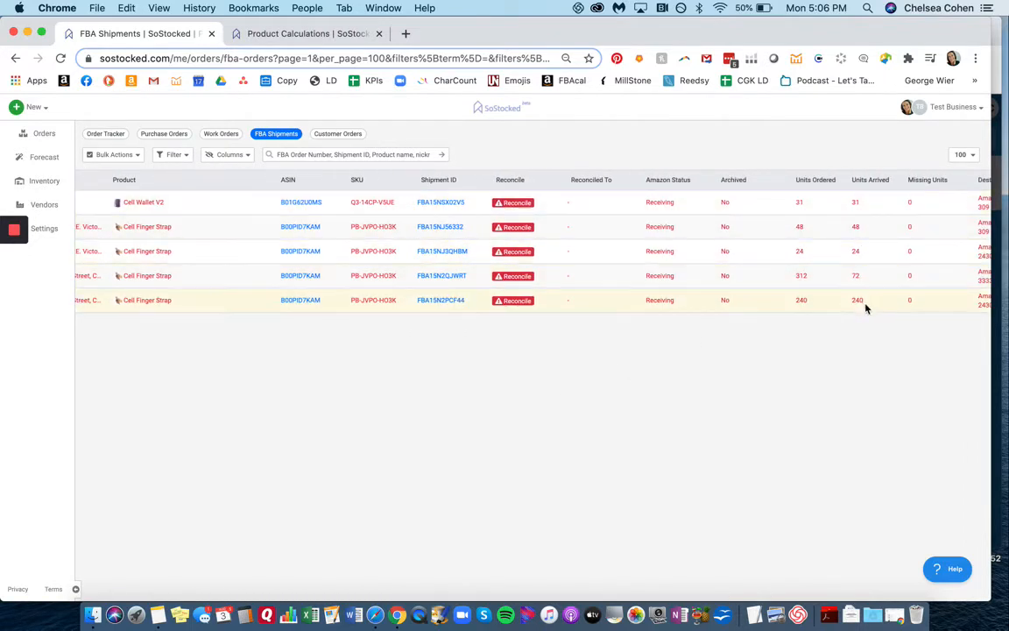
{"action": "scroll", "coordinate": [613, 224], "scroll_direction": "left", "scroll_amount": 6}
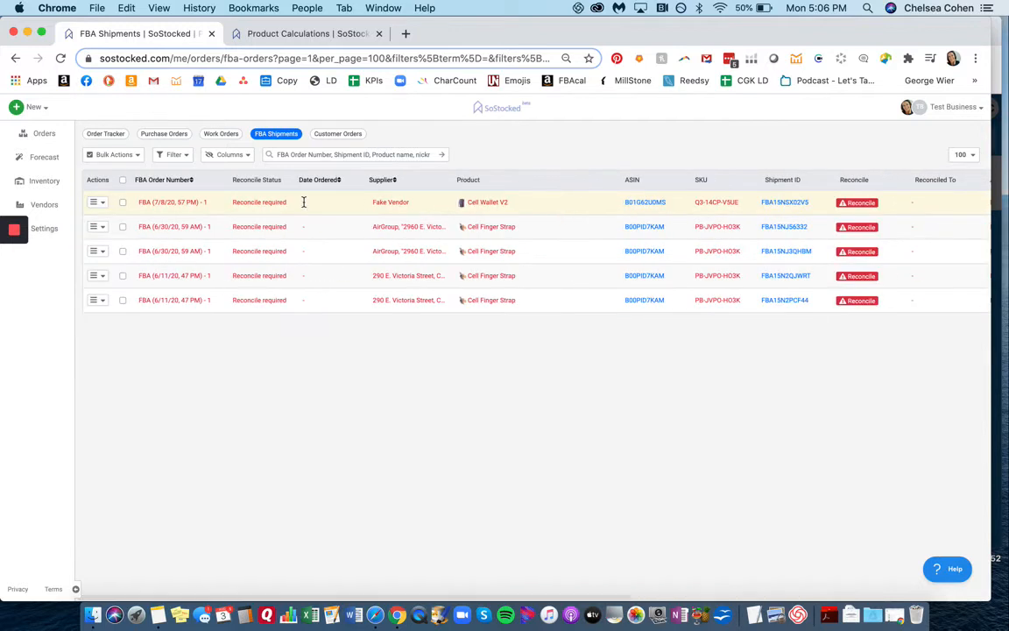
{"action": "left_click", "coordinate": [123, 182]}
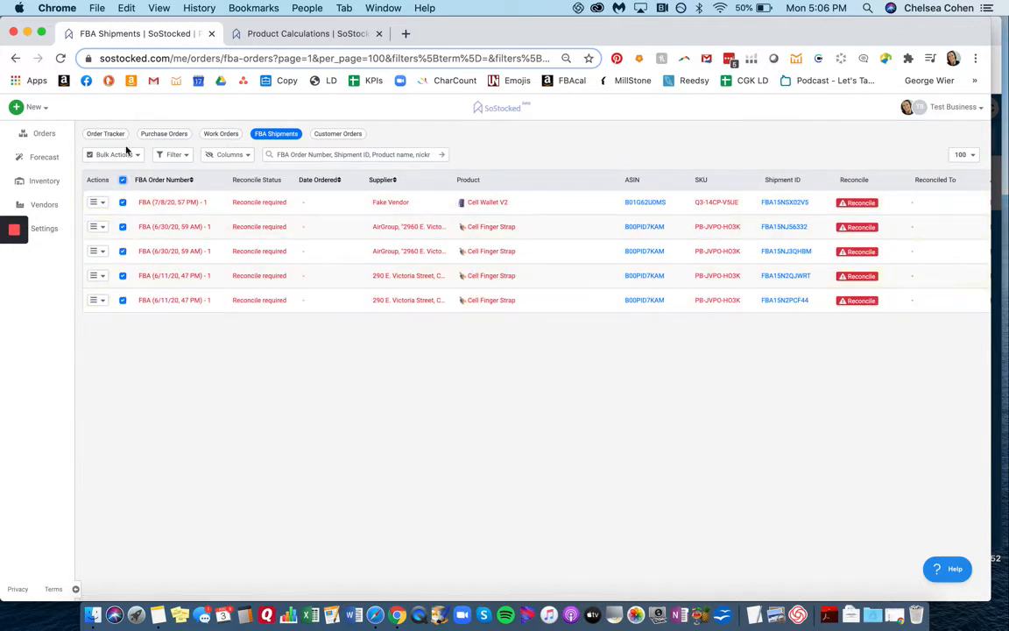
{"action": "left_click", "coordinate": [121, 159]}
{"action": "left_click", "coordinate": [116, 169]}
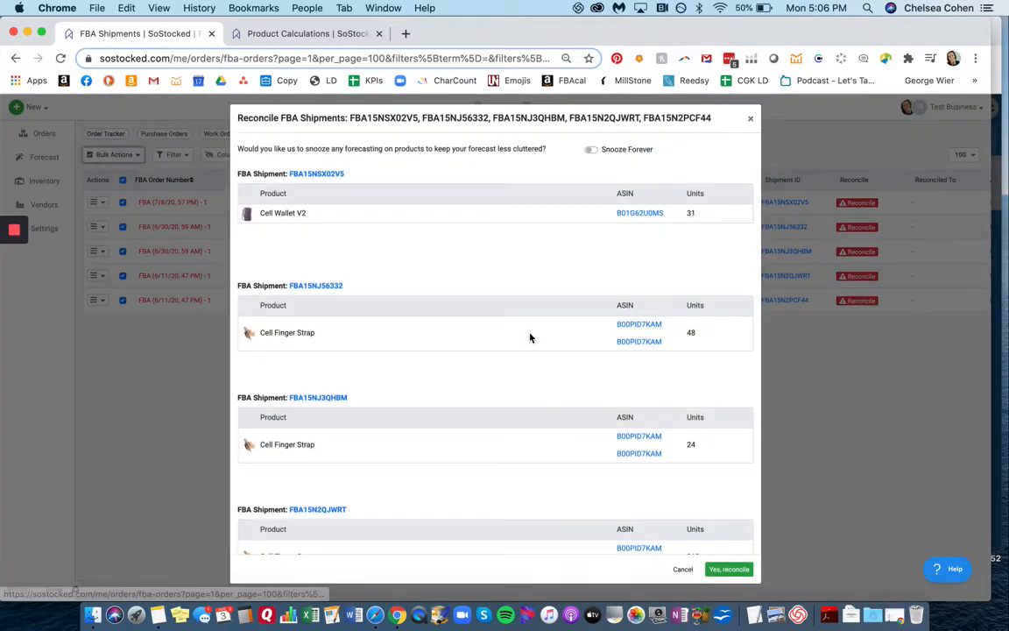
{"action": "left_click", "coordinate": [727, 573]}
Reset the Amazon Status filter to All and check the status and arrived units of the remaining unreconciled shipments.
{"action": "left_click", "coordinate": [171, 155]}
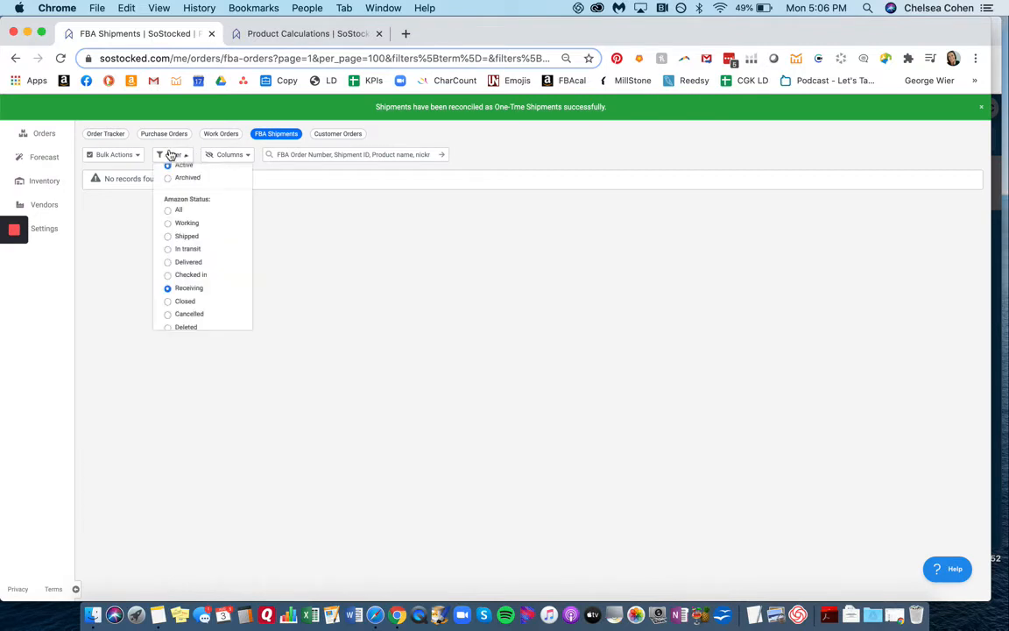
{"action": "scroll", "coordinate": [167, 306], "scroll_direction": "down", "scroll_amount": 1}
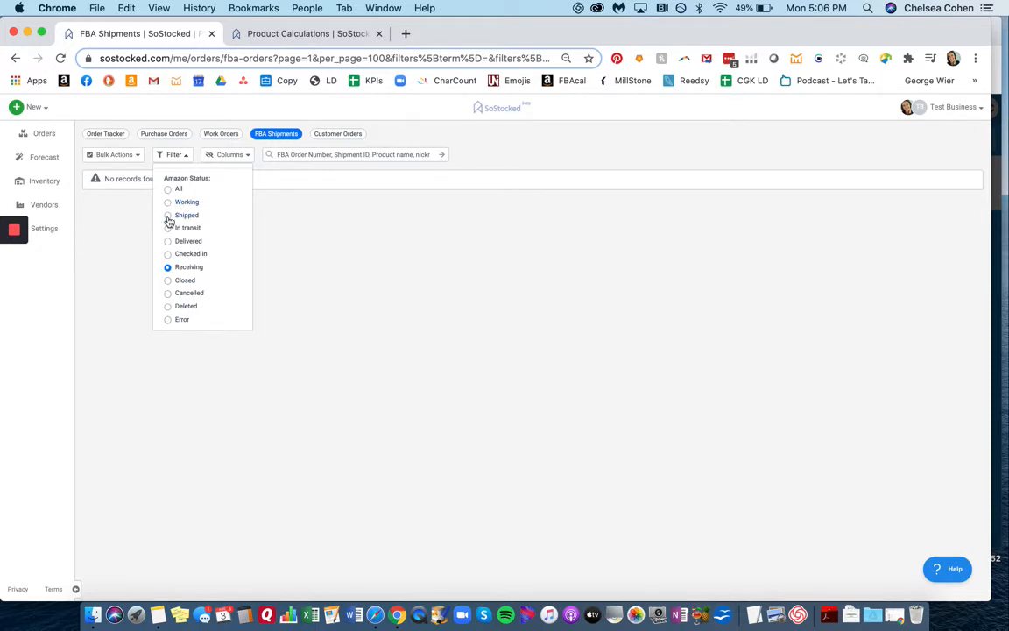
{"action": "left_click", "coordinate": [167, 189]}
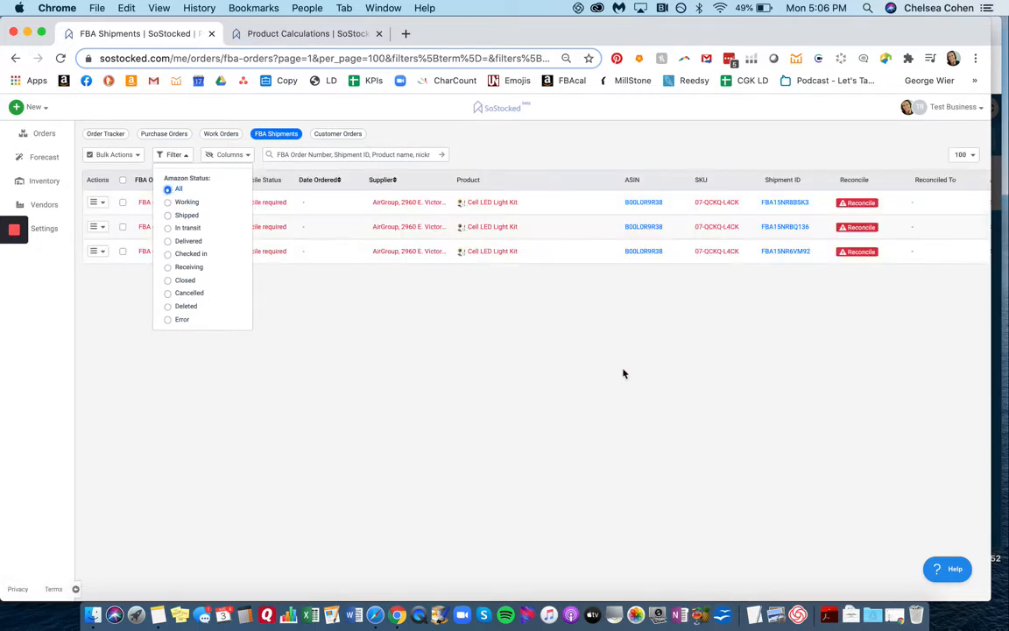
{"action": "left_click", "coordinate": [748, 263]}
{"action": "scroll", "coordinate": [747, 263], "scroll_direction": "right", "scroll_amount": 10}
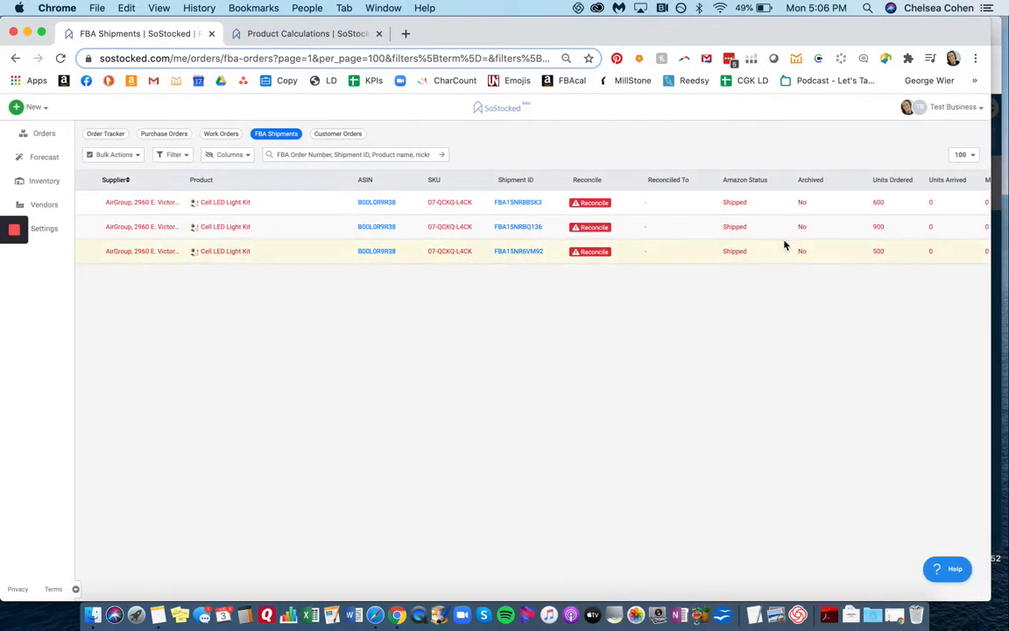
{"action": "scroll", "coordinate": [785, 245], "scroll_direction": "right", "scroll_amount": 2}
{"action": "scroll", "coordinate": [784, 243], "scroll_direction": "right", "scroll_amount": 4}
{"action": "scroll", "coordinate": [784, 244], "scroll_direction": "left", "scroll_amount": 12}
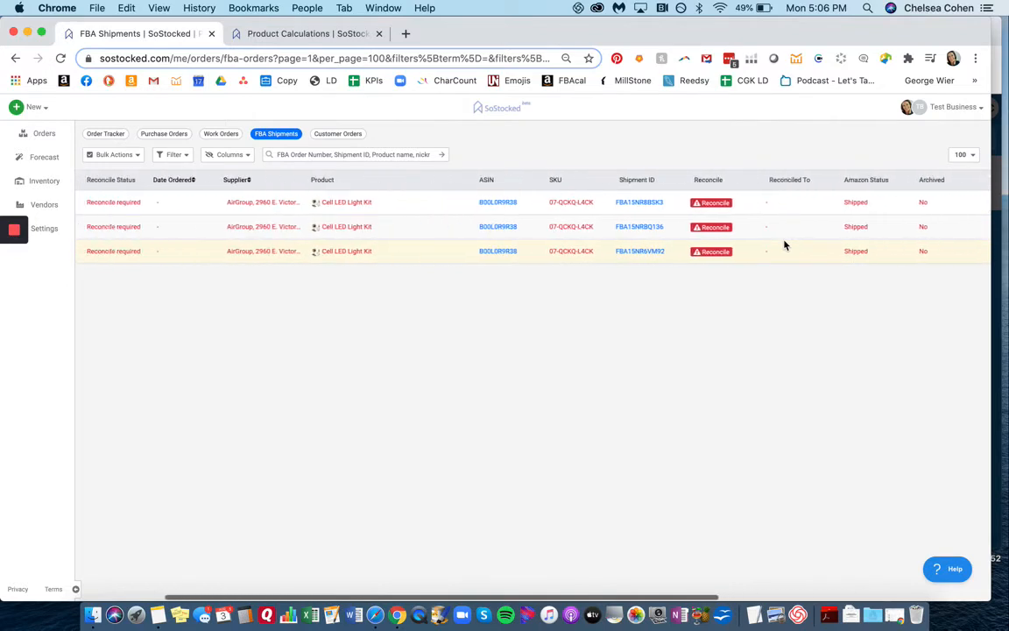
Open the 600-unit Cell LED Light Kit shipment from the Order Tracker and set its source to the supplier ABC Storage.
{"action": "left_click", "coordinate": [102, 138]}
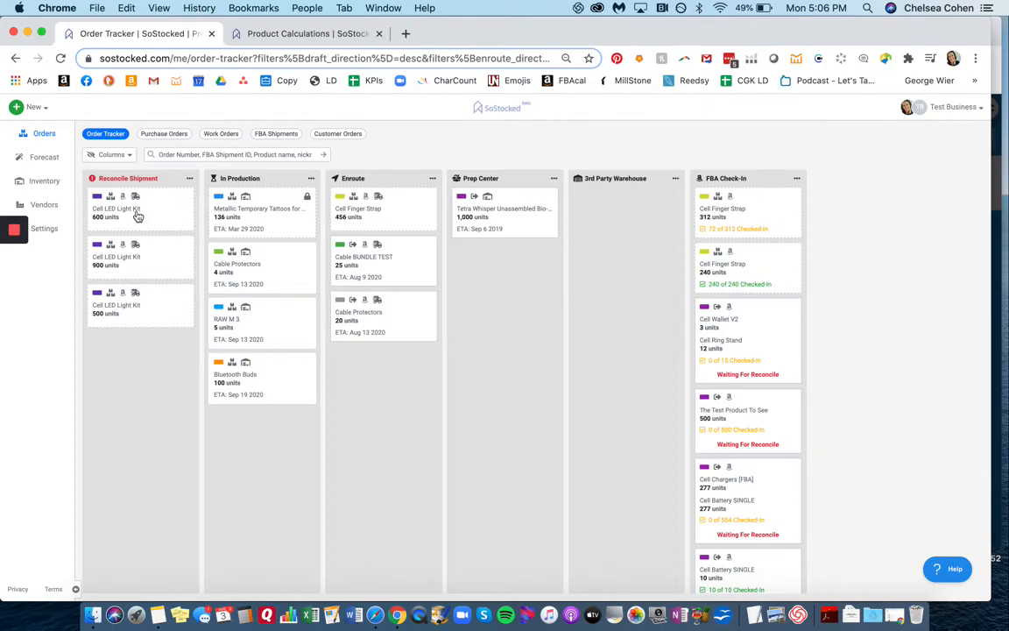
{"action": "left_click", "coordinate": [138, 216]}
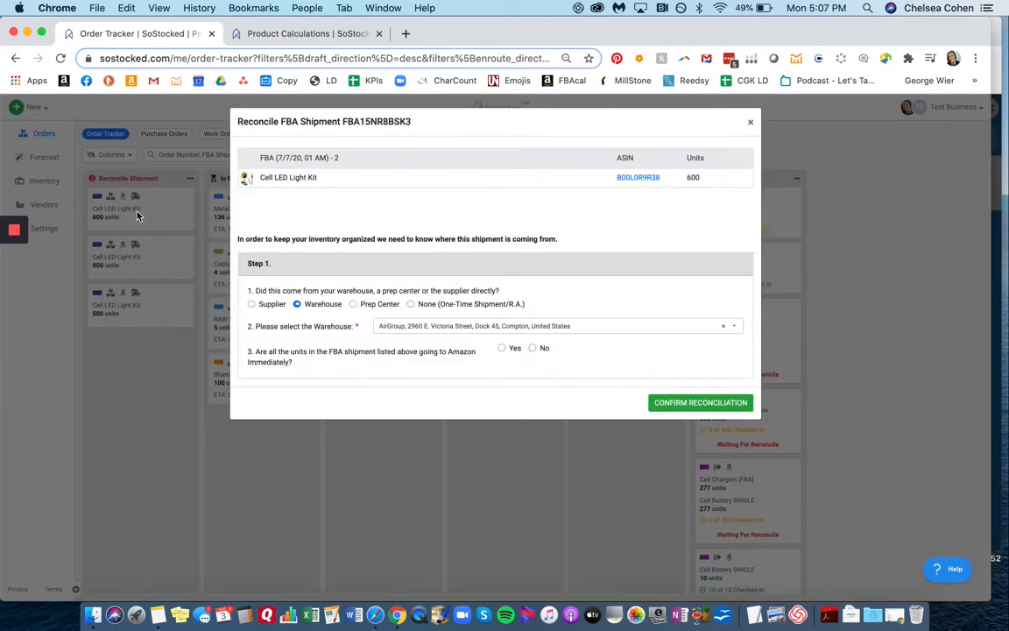
{"action": "left_click", "coordinate": [252, 305]}
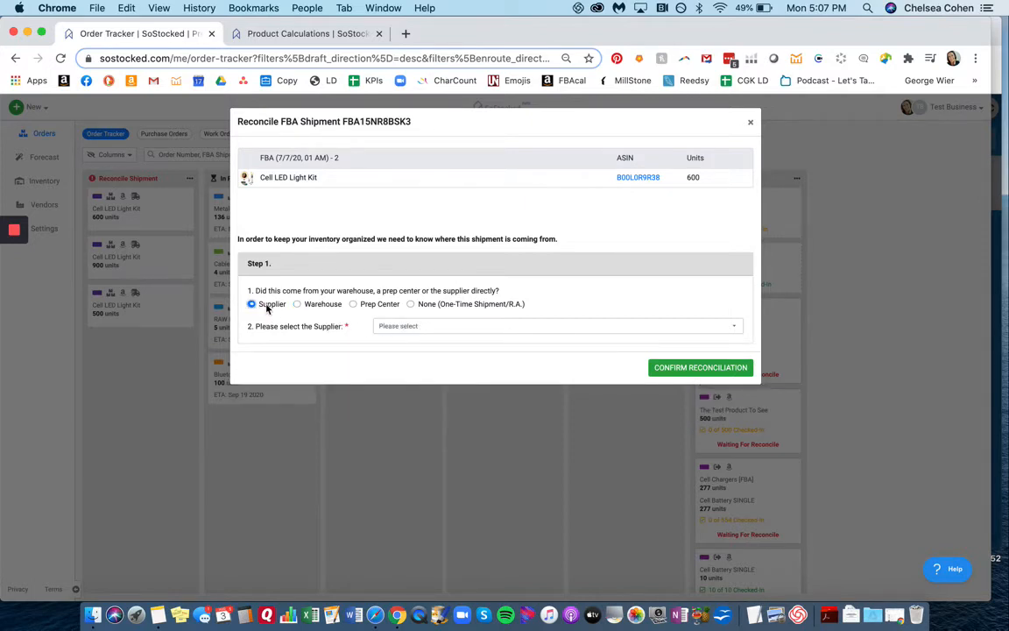
{"action": "left_click", "coordinate": [407, 328]}
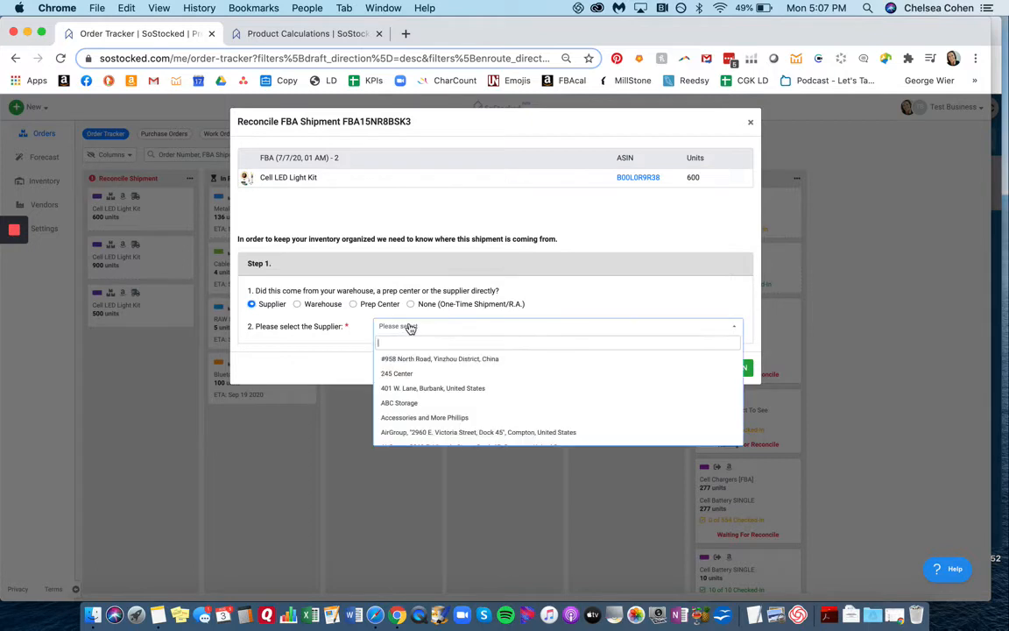
{"action": "left_click", "coordinate": [621, 304]}
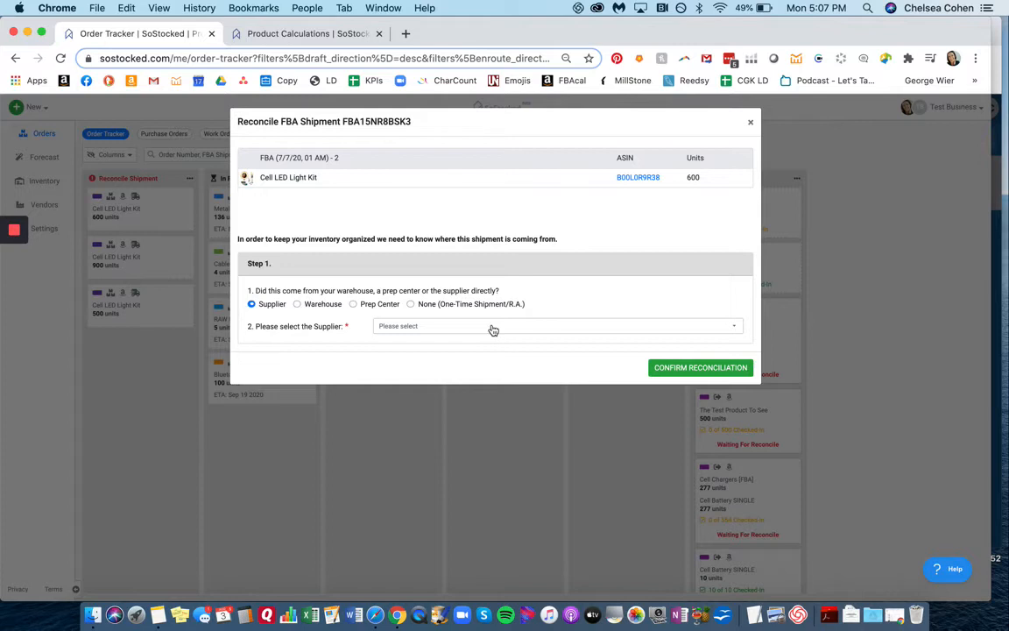
{"action": "left_click", "coordinate": [412, 331]}
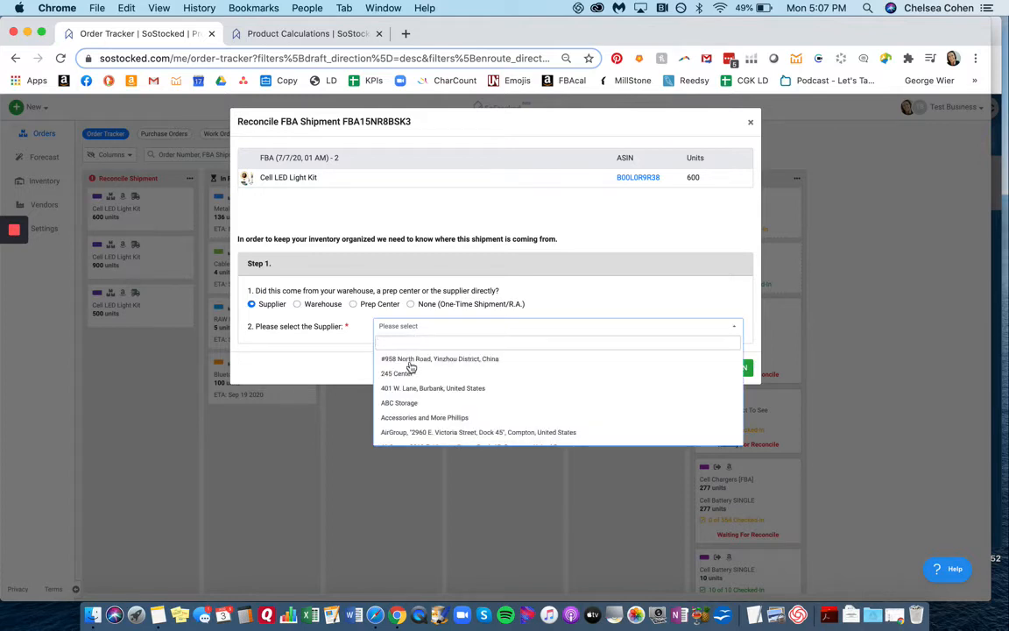
{"action": "left_click", "coordinate": [400, 404]}
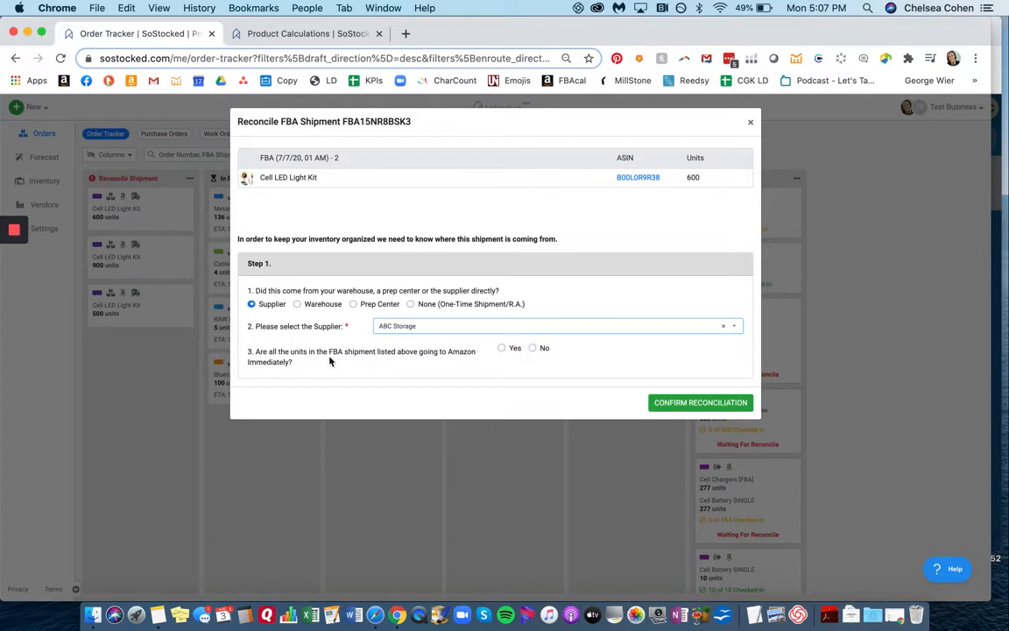
State that all units are going to Amazon immediately, and add the shipment to a new PO, entering its PO number.
{"action": "left_click", "coordinate": [505, 351]}
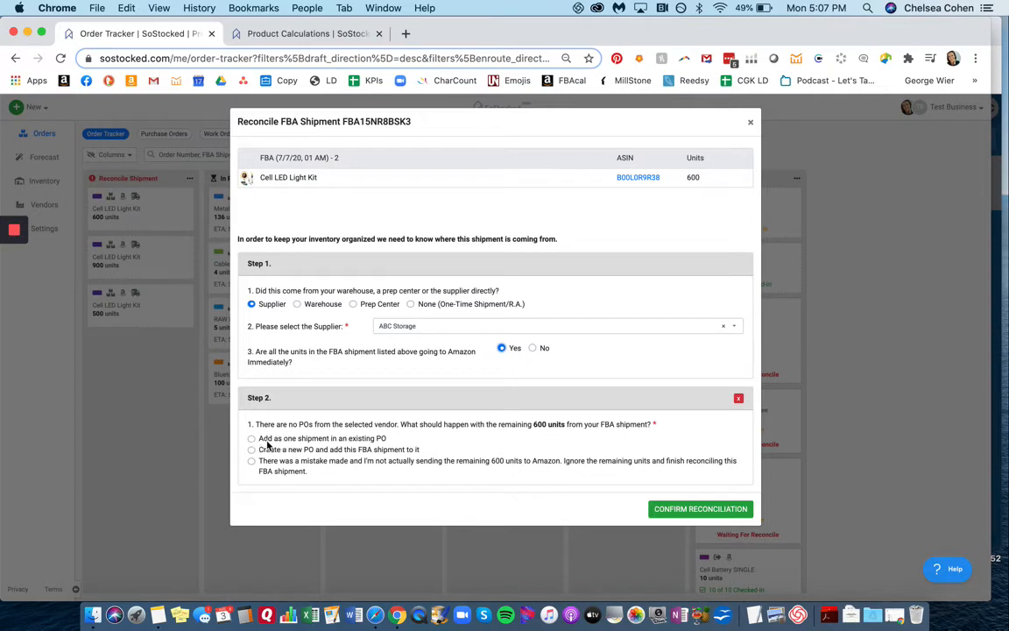
{"action": "left_click", "coordinate": [252, 449]}
{"action": "left_click", "coordinate": [421, 494]}
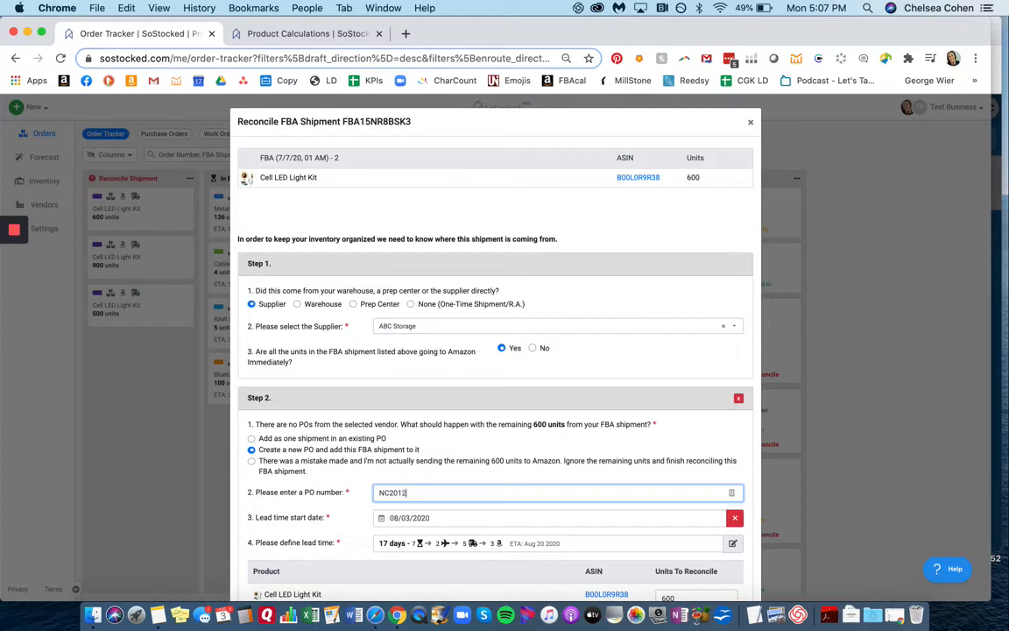
{"action": "left_click", "coordinate": [426, 521]}
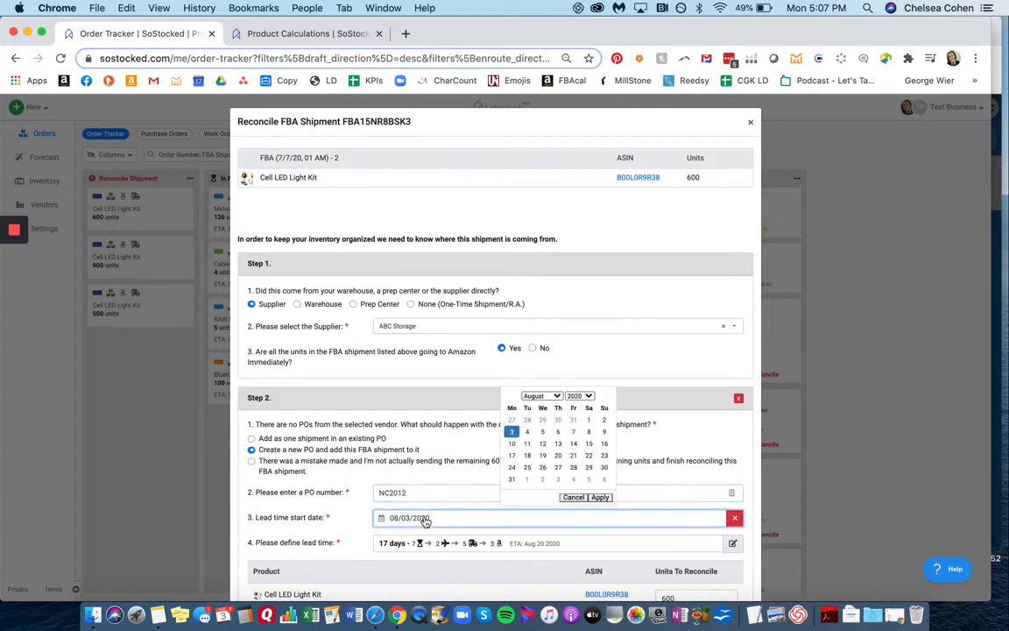
{"action": "left_click", "coordinate": [531, 396]}
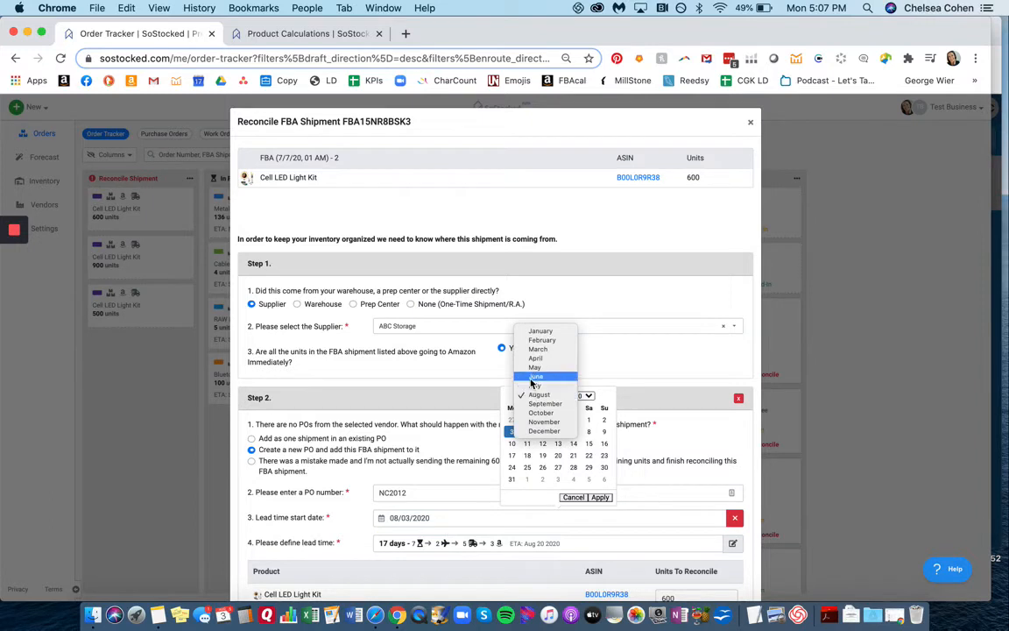
{"action": "left_click", "coordinate": [534, 377]}
{"action": "left_click", "coordinate": [549, 396]}
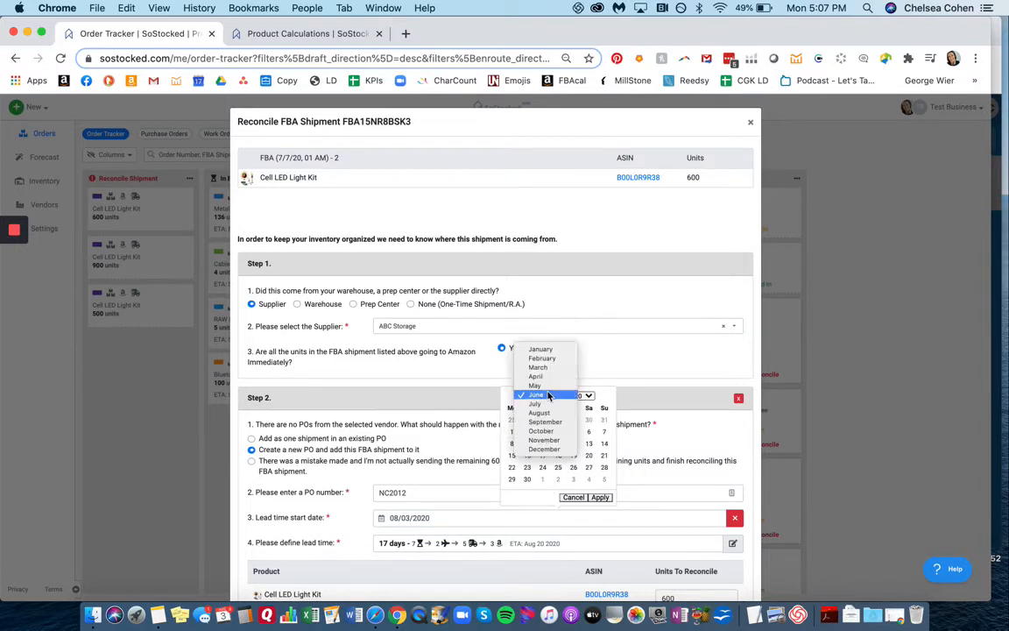
{"action": "left_click", "coordinate": [539, 396]}
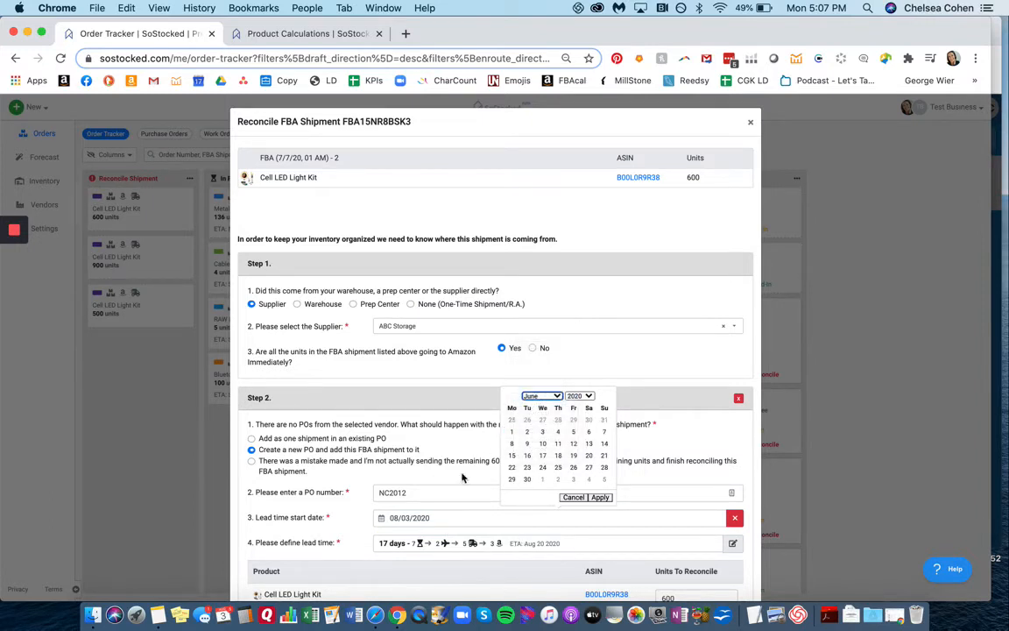
{"action": "left_click", "coordinate": [582, 492]}
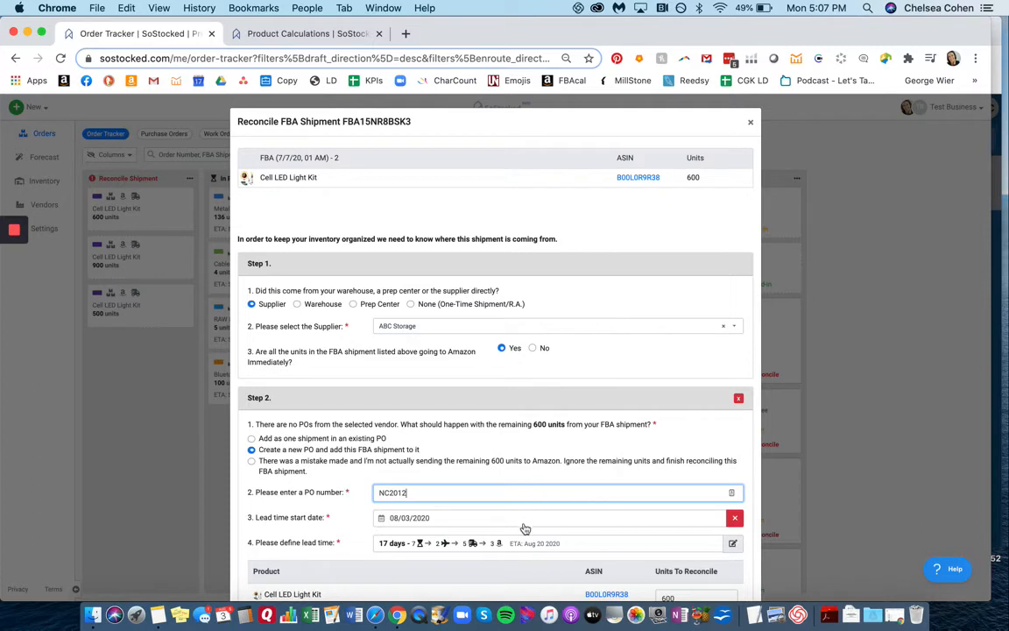
Set the new PO's lead time start date to 07/27/2020.
{"action": "left_click", "coordinate": [473, 517]}
{"action": "left_click", "coordinate": [538, 396]}
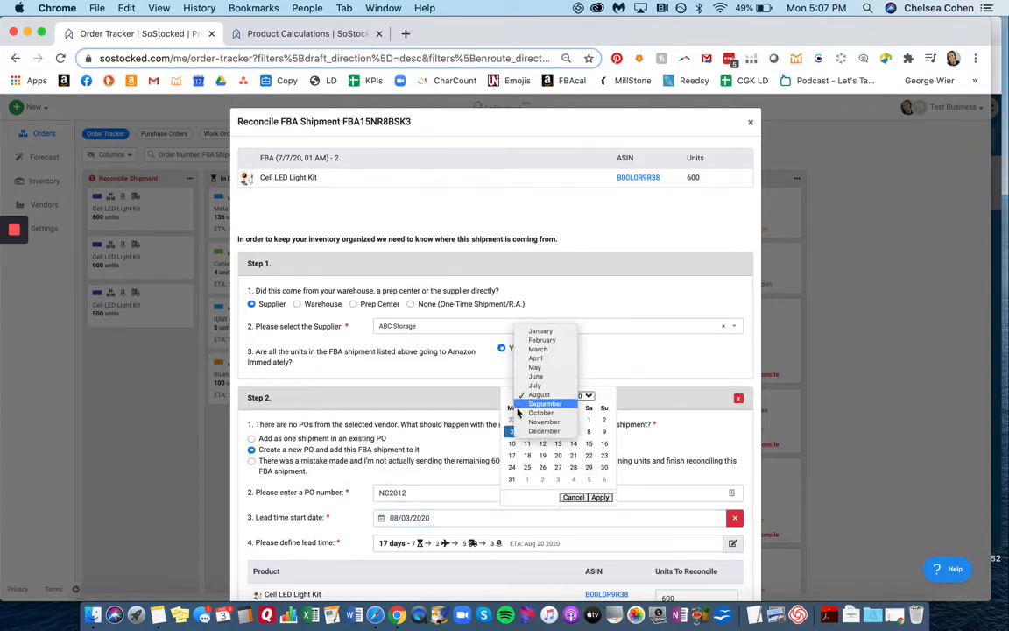
{"action": "left_click", "coordinate": [535, 385]}
{"action": "left_click", "coordinate": [589, 498]}
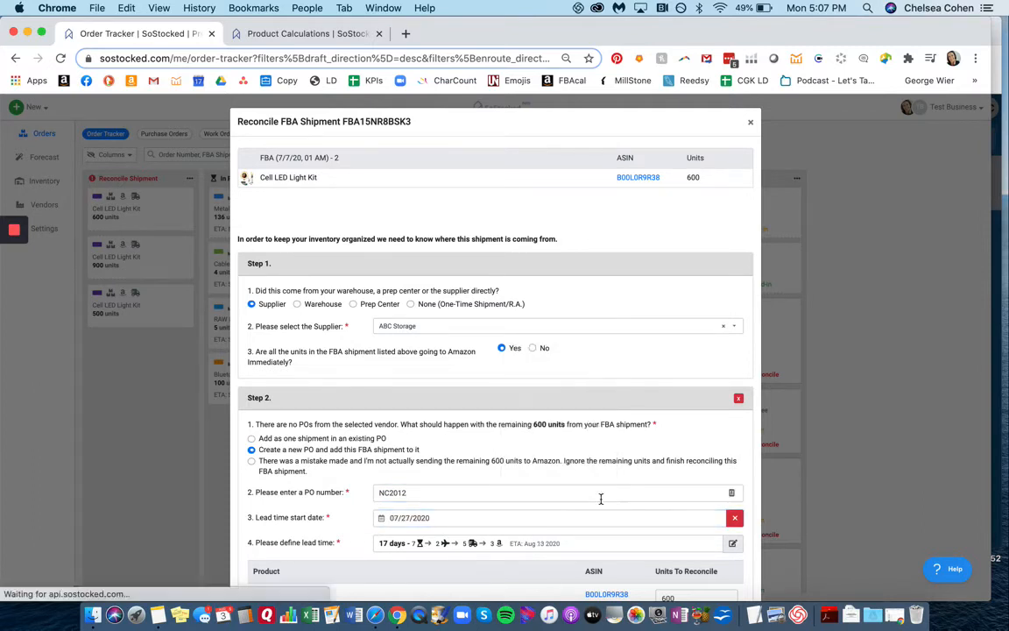
Accept the 17-day lead time flow and confirm the reconciliation of the 600 Cell LED Light Kit units.
{"action": "left_click", "coordinate": [537, 548]}
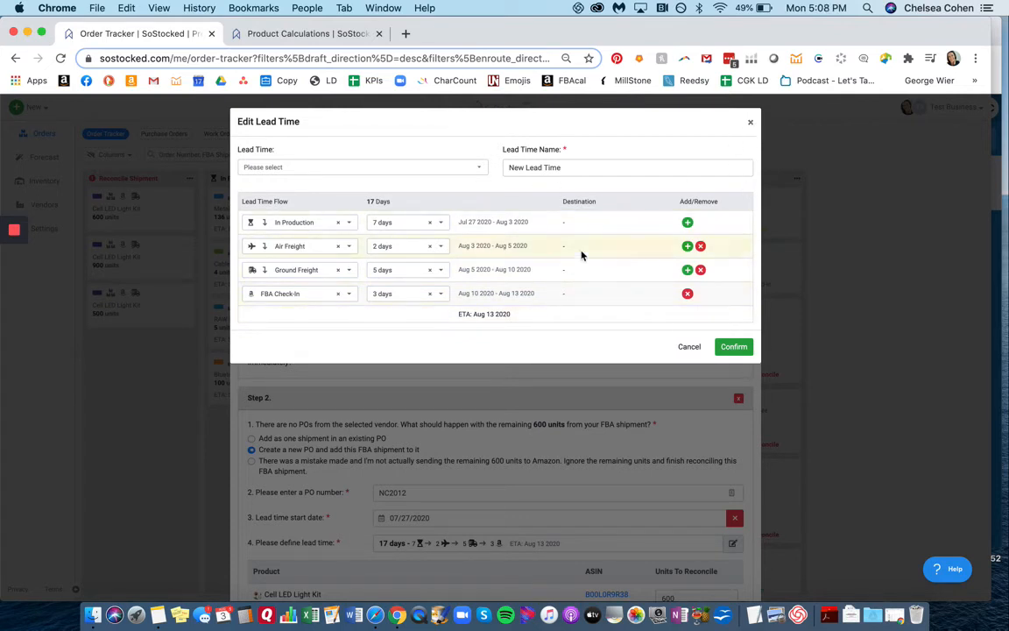
{"action": "left_click", "coordinate": [735, 346]}
{"action": "scroll", "coordinate": [553, 454], "scroll_direction": "down", "scroll_amount": 3}
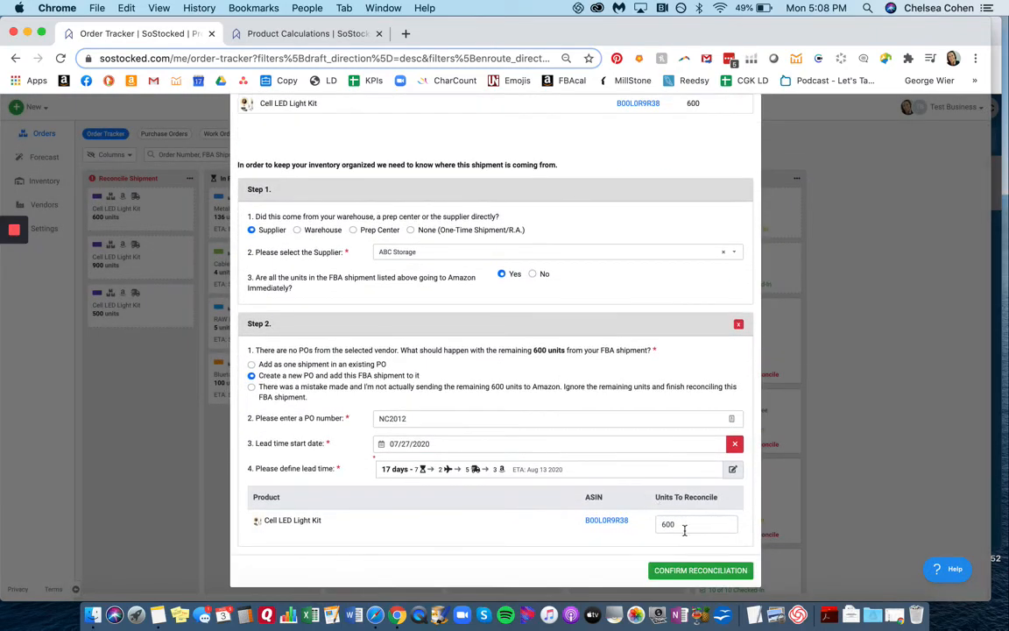
{"action": "left_click", "coordinate": [681, 571]}
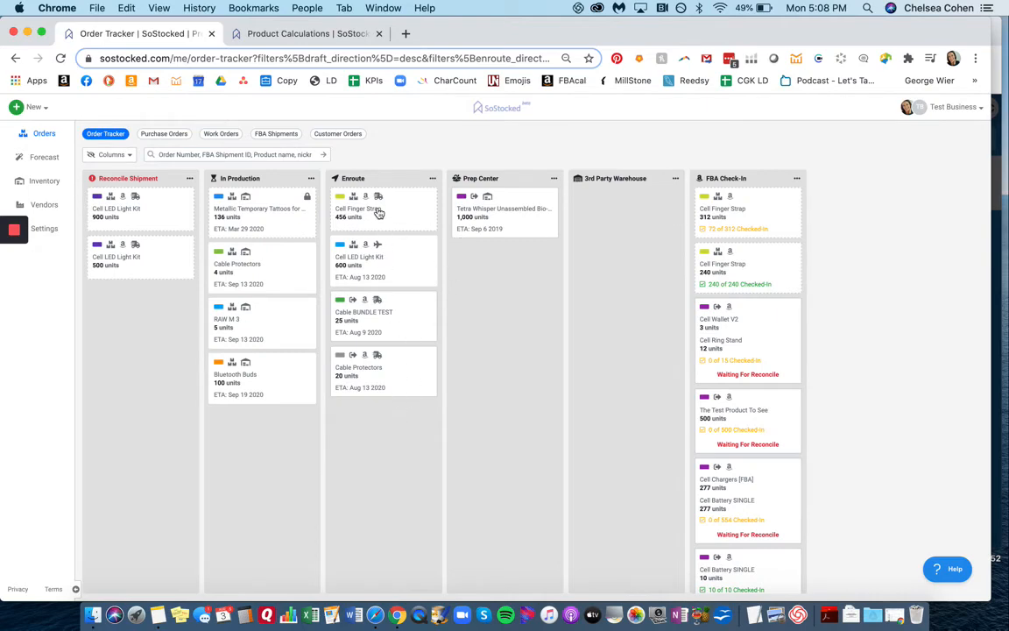
Review the order details of the 600-unit Cell LED Light Kit shipment in the Enroute column, then close them.
{"action": "left_click", "coordinate": [343, 244]}
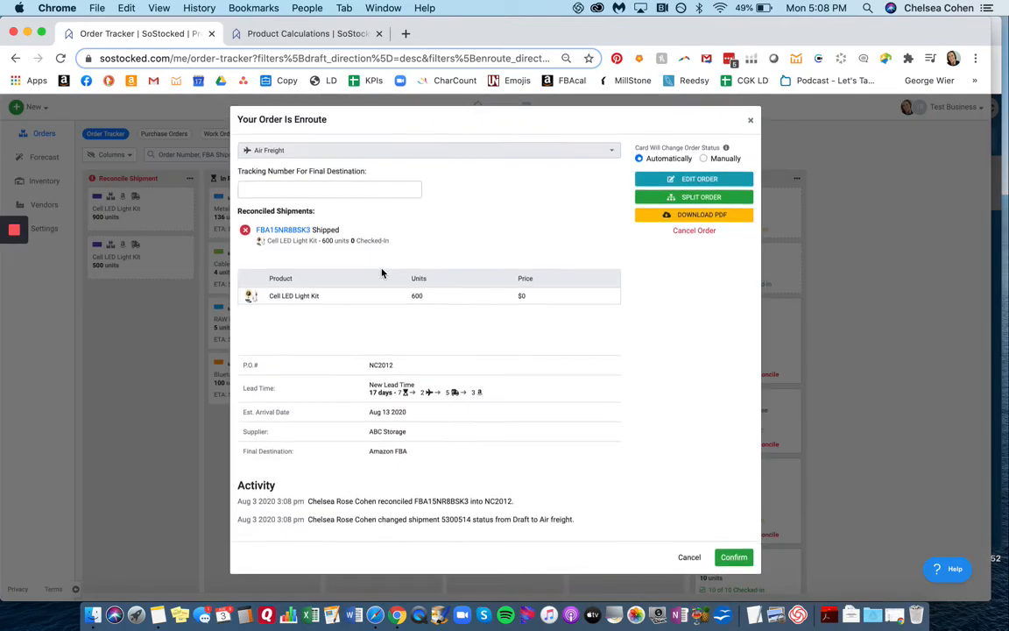
{"action": "left_click", "coordinate": [750, 122]}
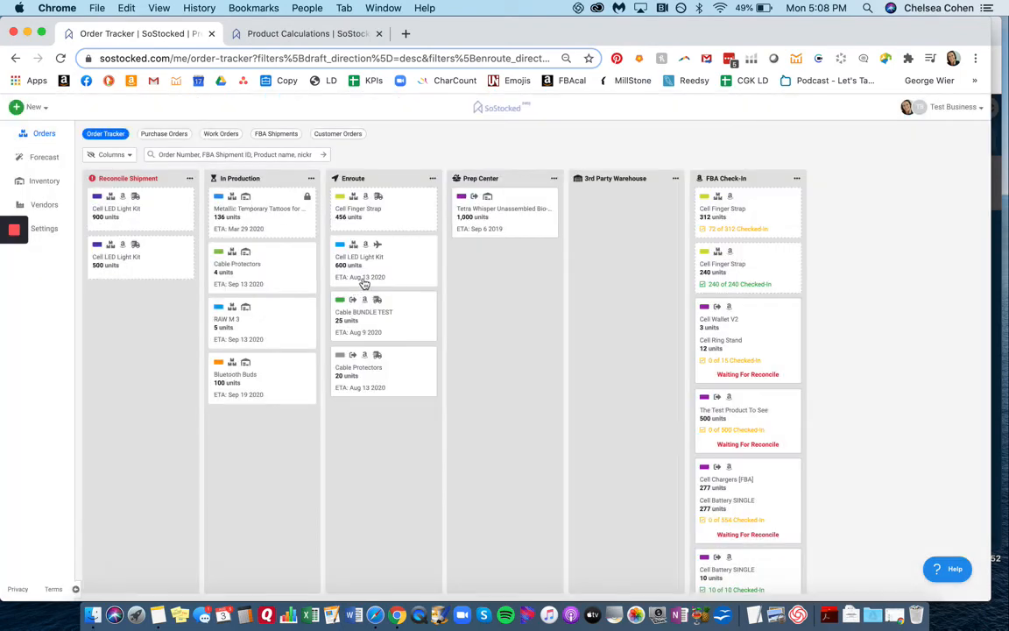
{"action": "left_click", "coordinate": [134, 200]}
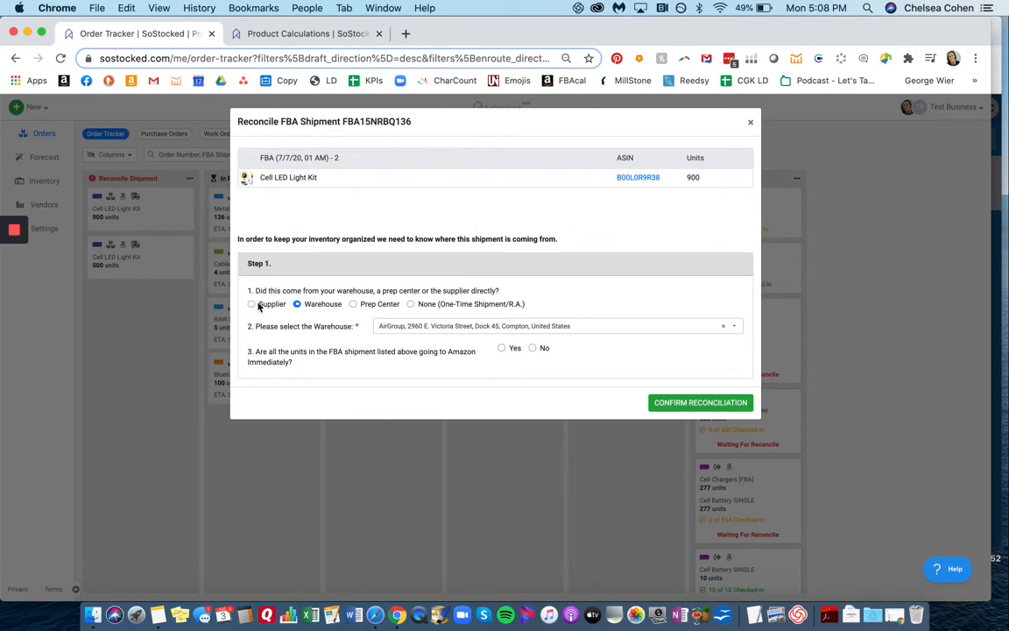
{"action": "left_click", "coordinate": [256, 305]}
{"action": "left_click", "coordinate": [749, 121]}
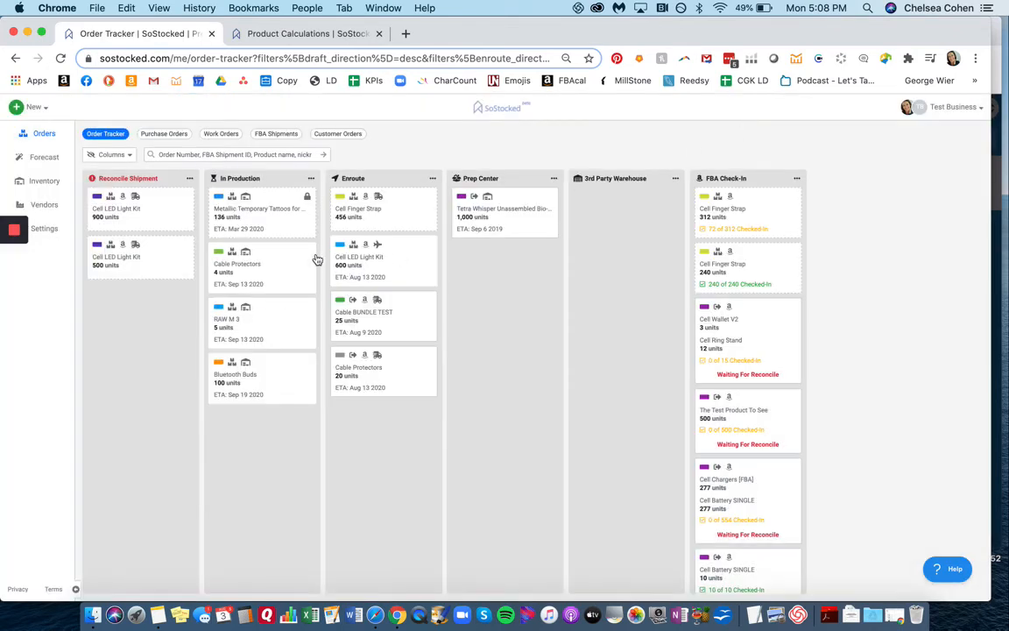
Begin reconciling the 900-unit Cell LED Light Kit shipment with ABC Storage as supplier and all units going to Amazon immediately.
{"action": "left_click", "coordinate": [114, 204]}
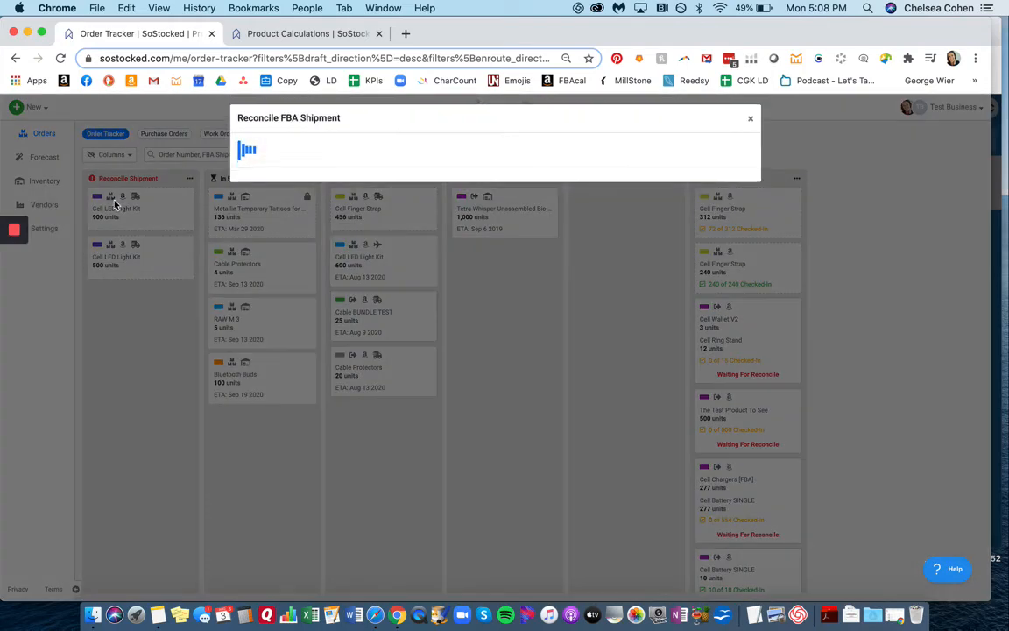
{"action": "left_click", "coordinate": [260, 305]}
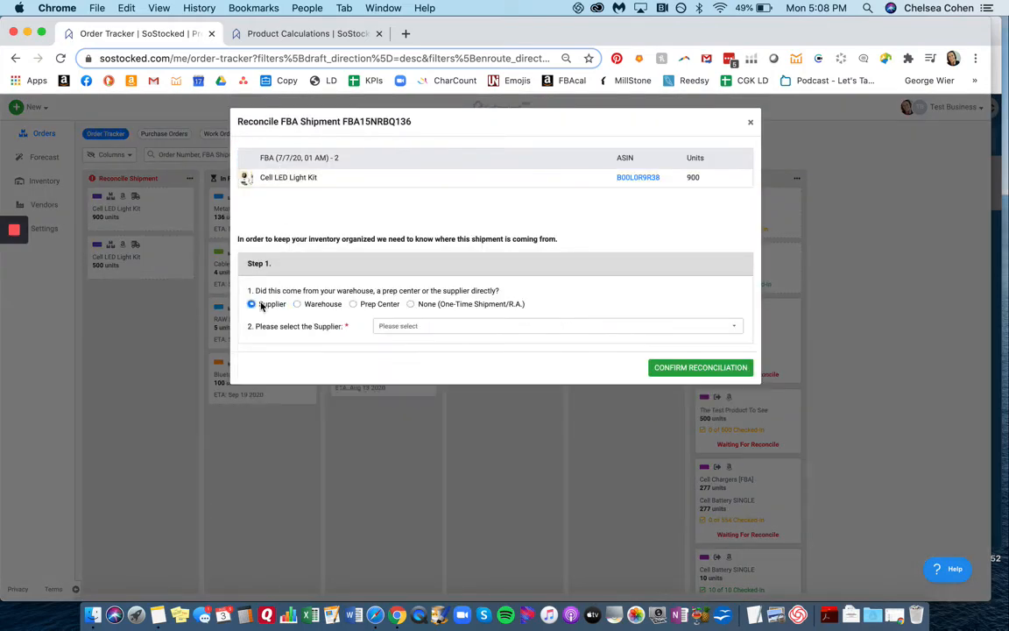
{"action": "left_click", "coordinate": [412, 326]}
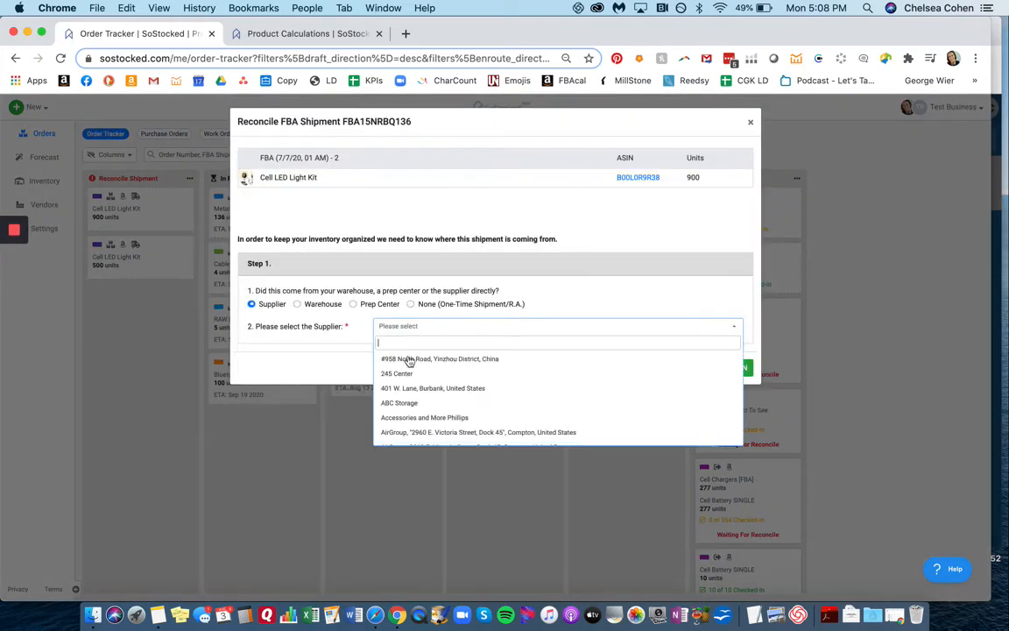
{"action": "left_click", "coordinate": [402, 403]}
{"action": "left_click", "coordinate": [502, 348]}
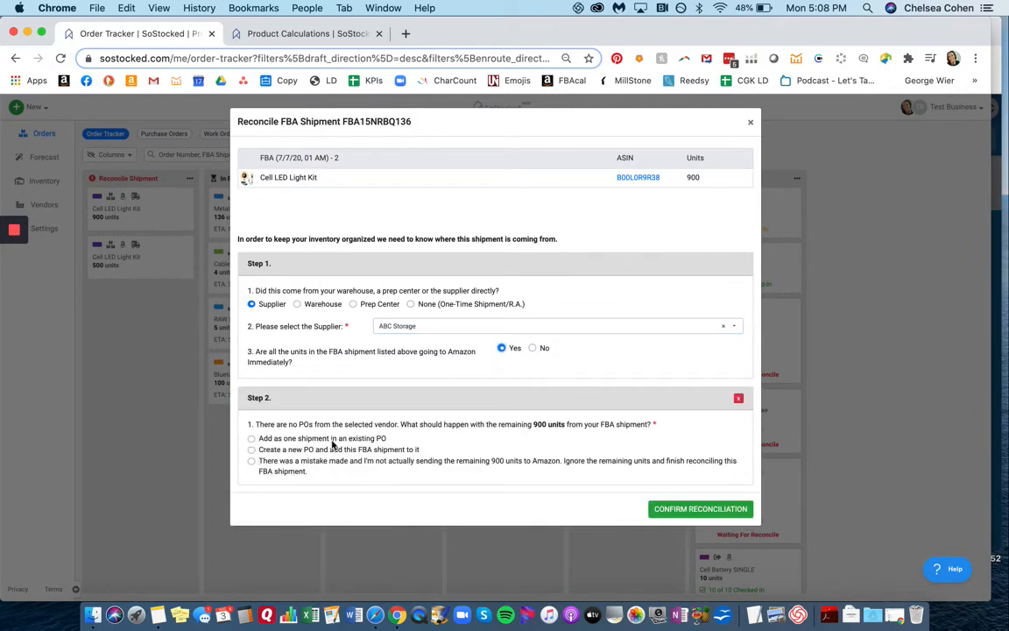
Add the 900 units as one shipment in the existing PO starting 07/27/2020 and confirm the reconciliation.
{"action": "left_click", "coordinate": [252, 440]}
{"action": "left_click", "coordinate": [392, 495]}
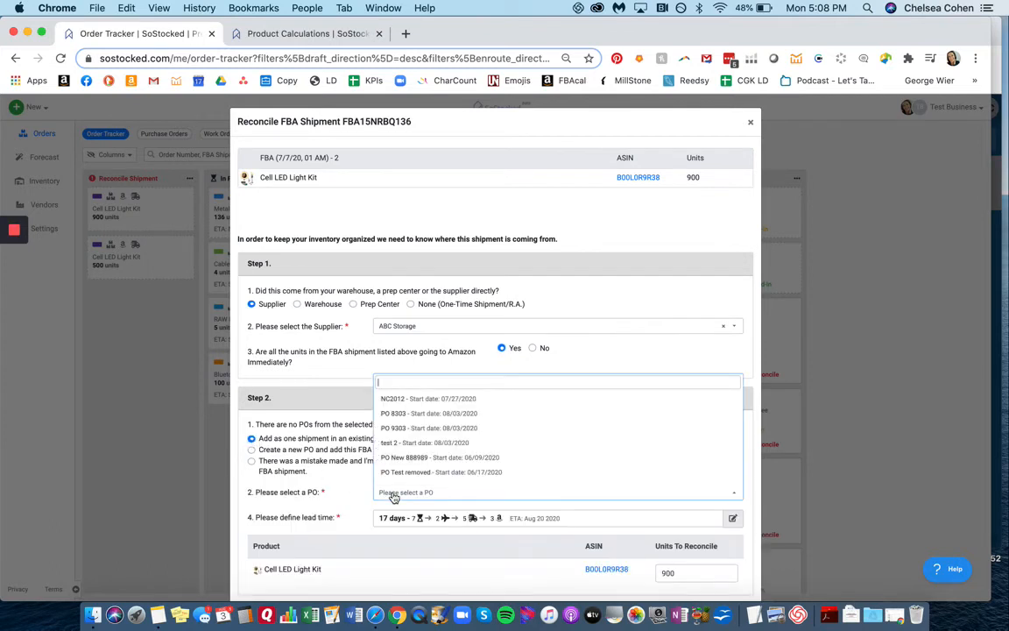
{"action": "left_click", "coordinate": [396, 402]}
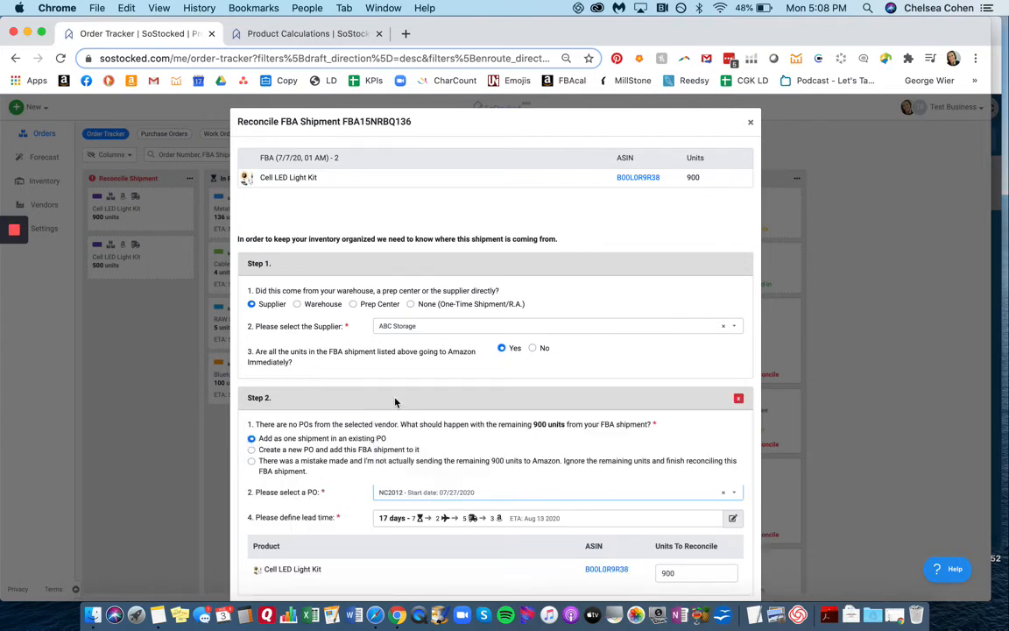
{"action": "scroll", "coordinate": [429, 460], "scroll_direction": "down", "scroll_amount": 2}
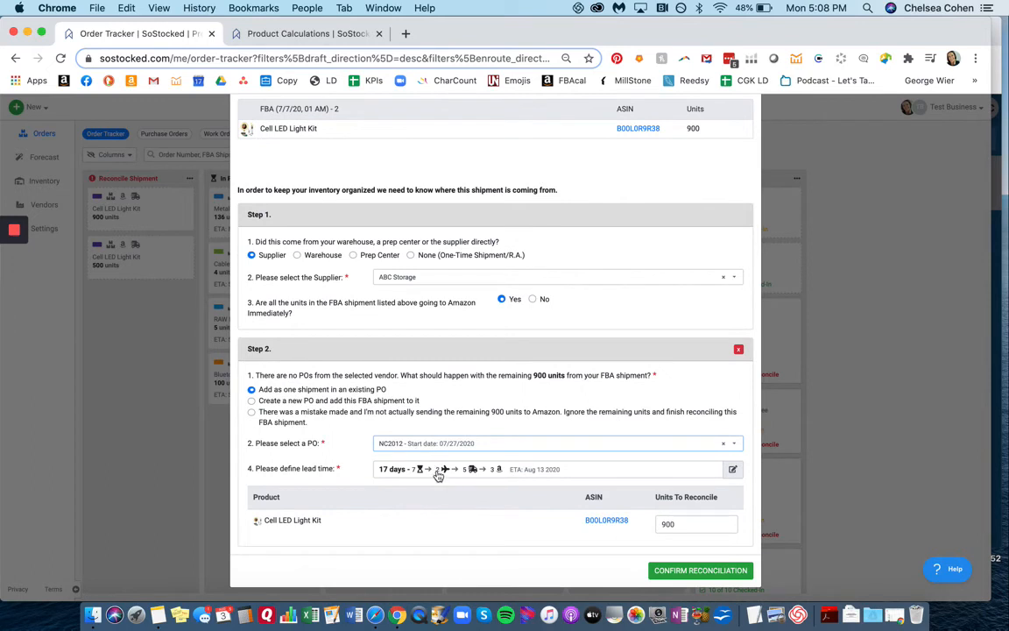
{"action": "left_click", "coordinate": [700, 570]}
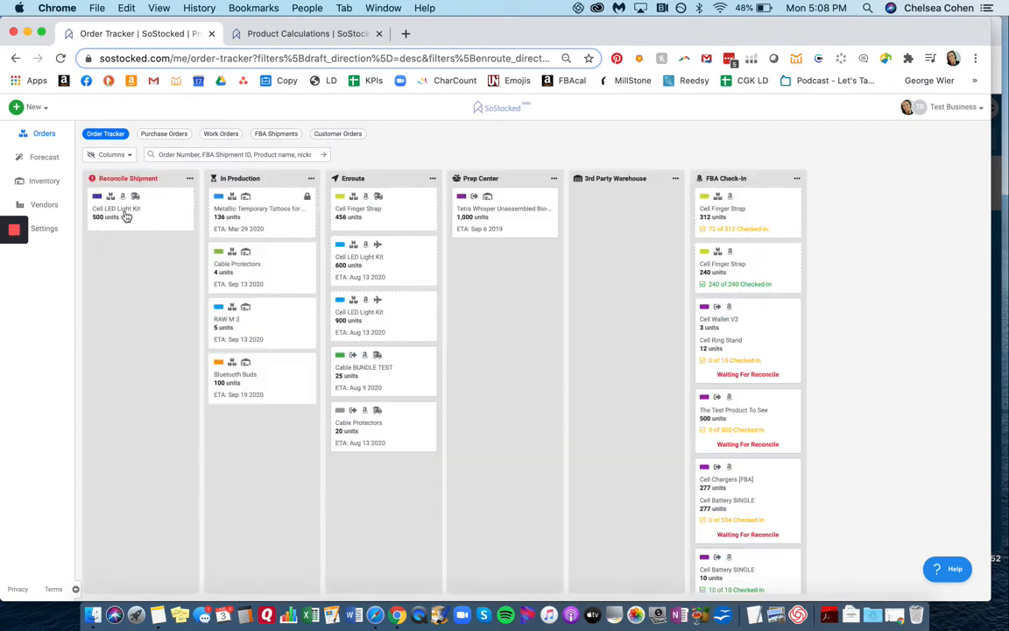
Begin reconciling the 500-unit Cell LED Light Kit shipment with ABC Storage as supplier and all units going to Amazon immediately.
{"action": "left_click", "coordinate": [124, 208]}
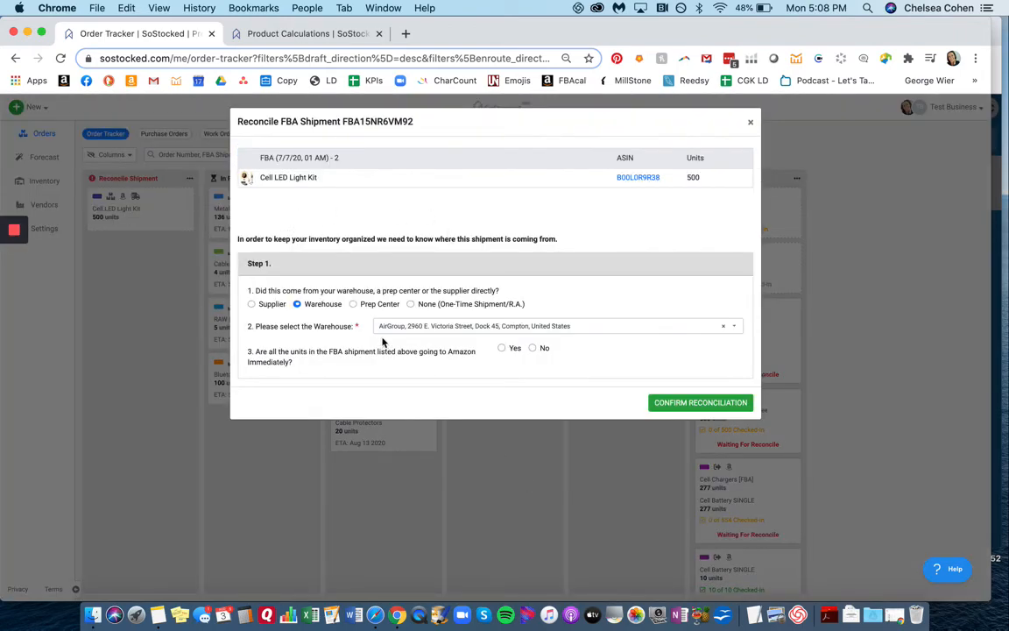
{"action": "left_click", "coordinate": [252, 304]}
{"action": "left_click", "coordinate": [359, 325]}
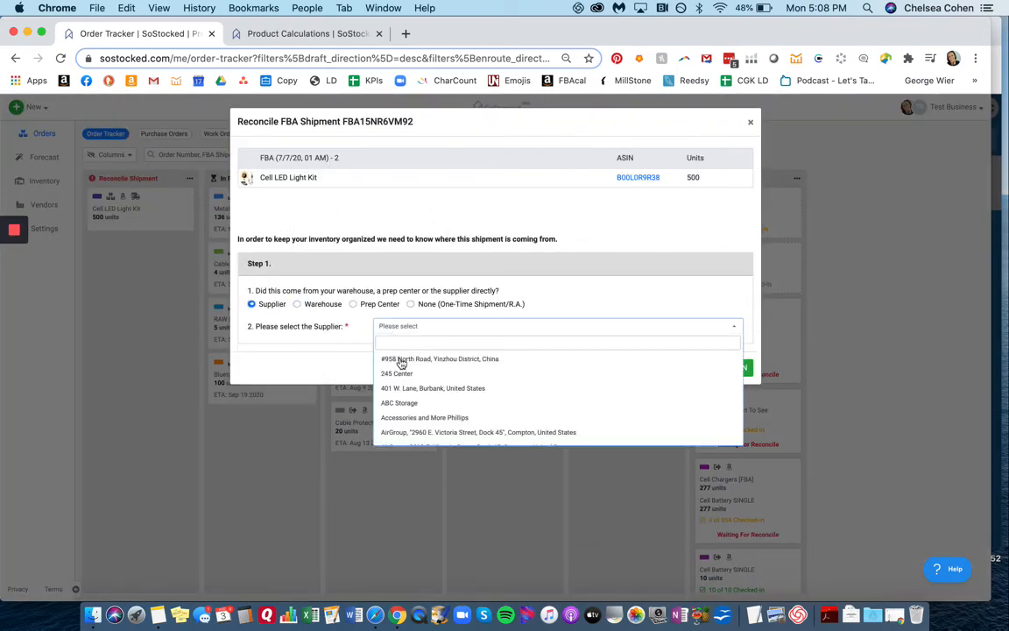
{"action": "left_click", "coordinate": [405, 405]}
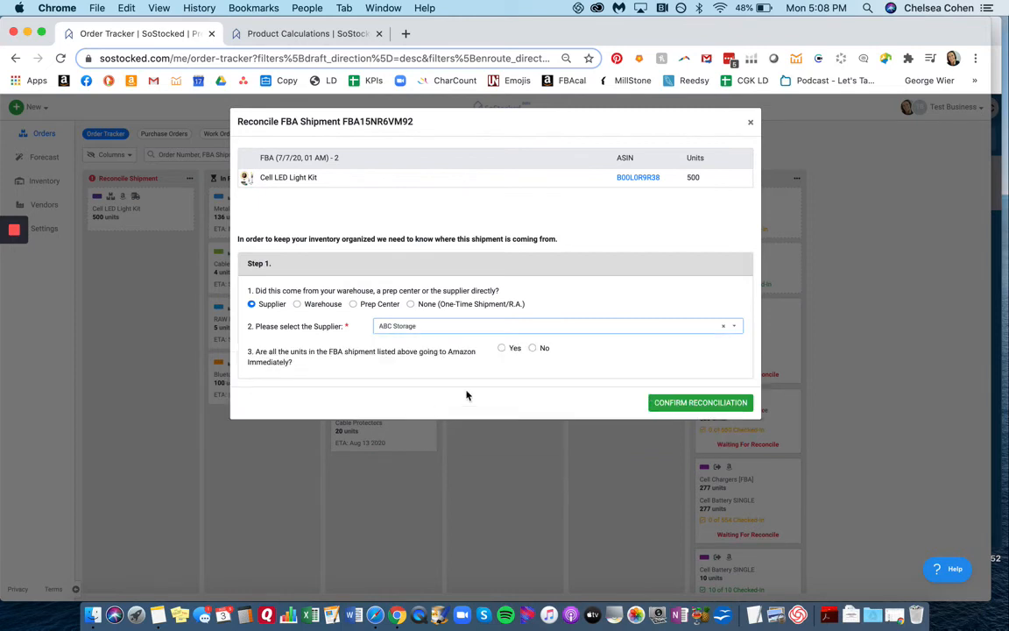
{"action": "left_click", "coordinate": [503, 349]}
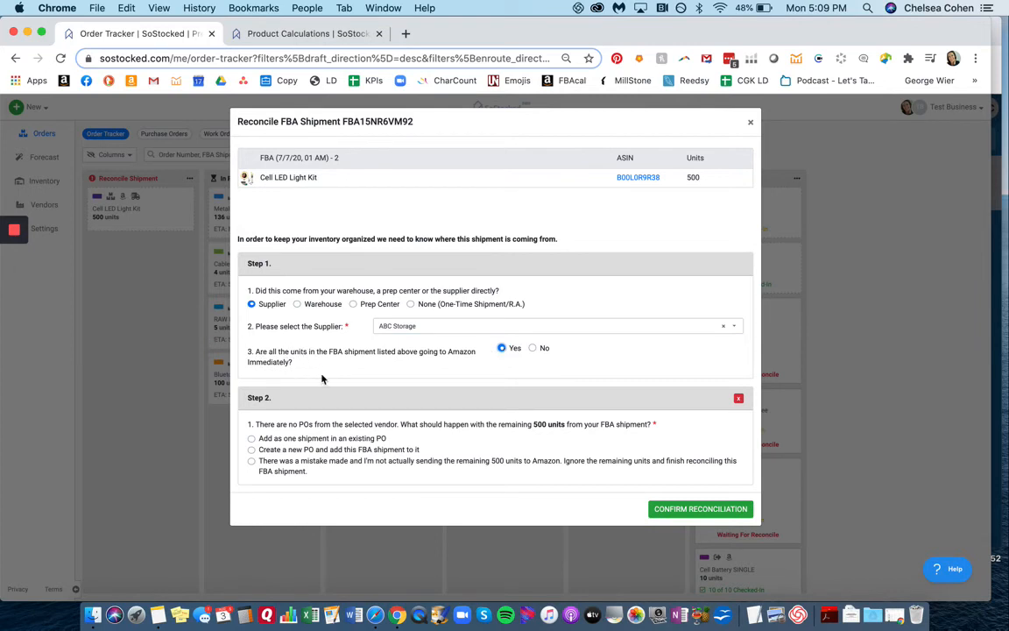
Add the 500 units as one shipment in the existing PO starting 07/27/2020 and confirm the reconciliation.
{"action": "left_click", "coordinate": [252, 439]}
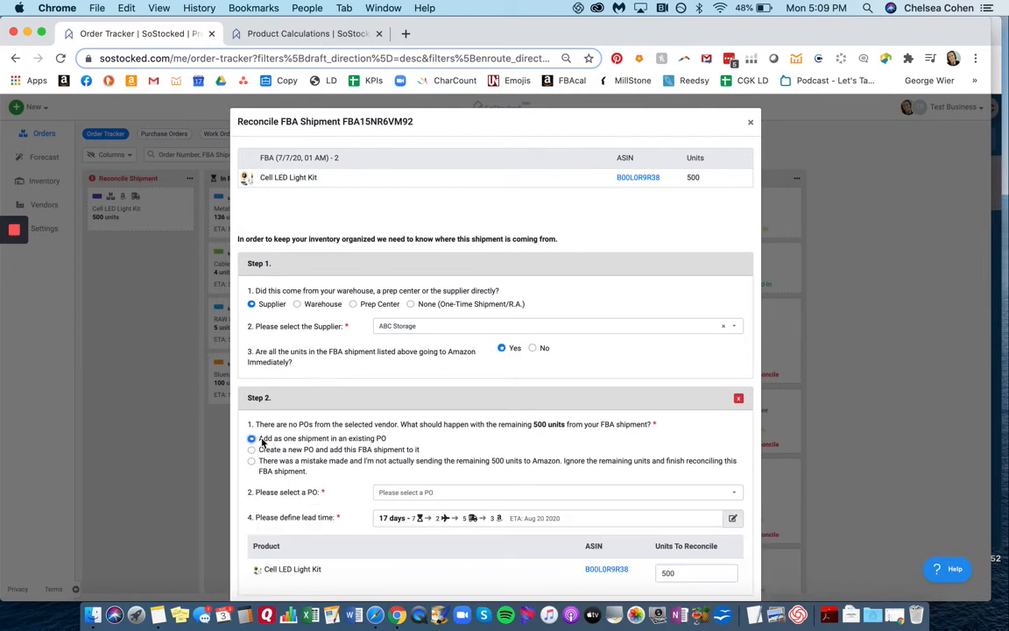
{"action": "left_click", "coordinate": [410, 492]}
{"action": "left_click", "coordinate": [392, 398]}
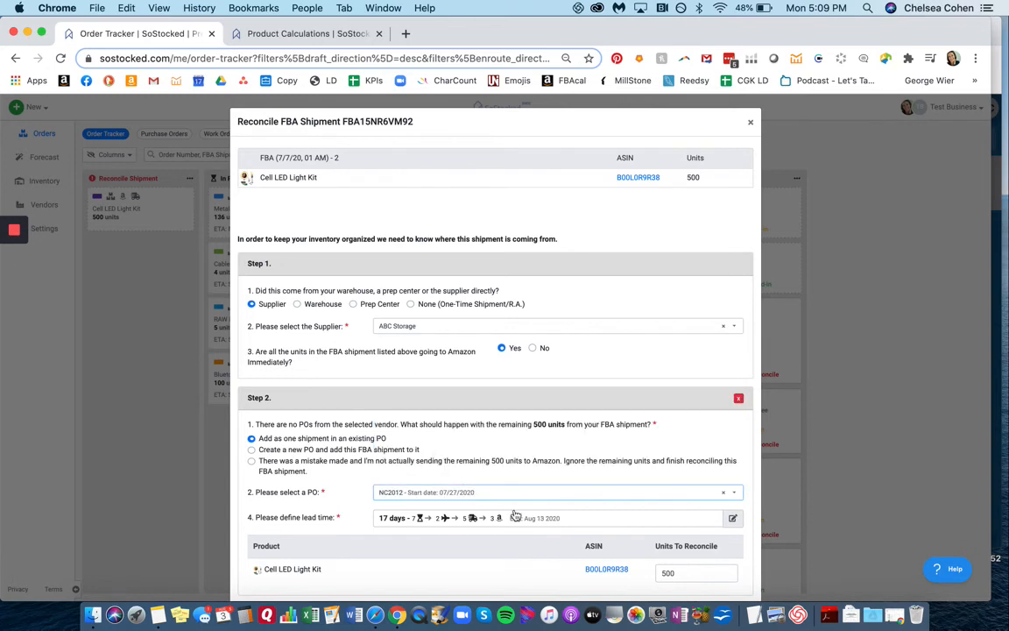
{"action": "scroll", "coordinate": [490, 491], "scroll_direction": "down", "scroll_amount": 1}
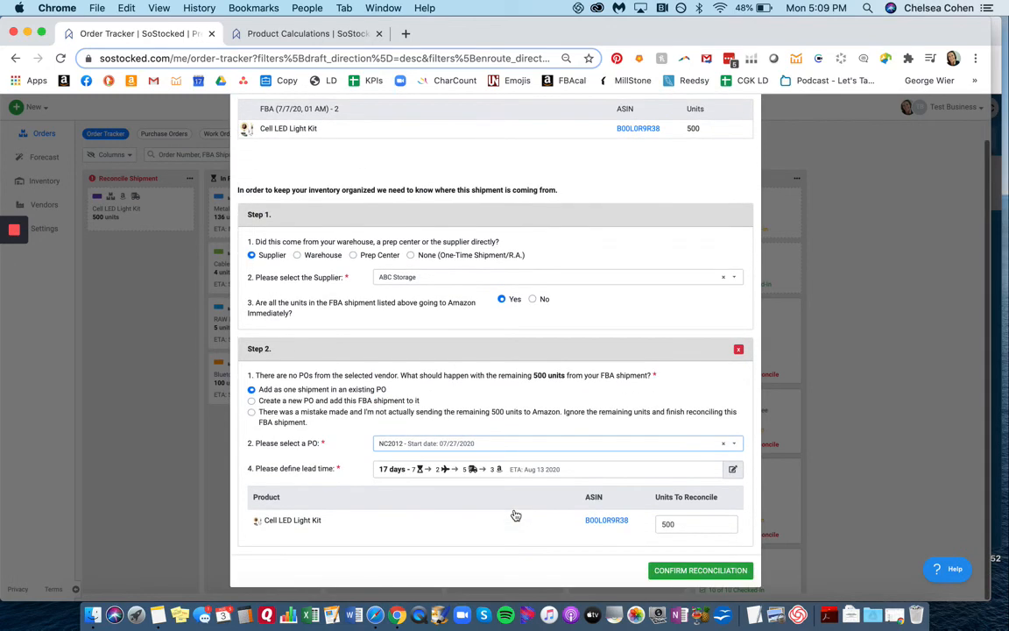
{"action": "left_click", "coordinate": [712, 572]}
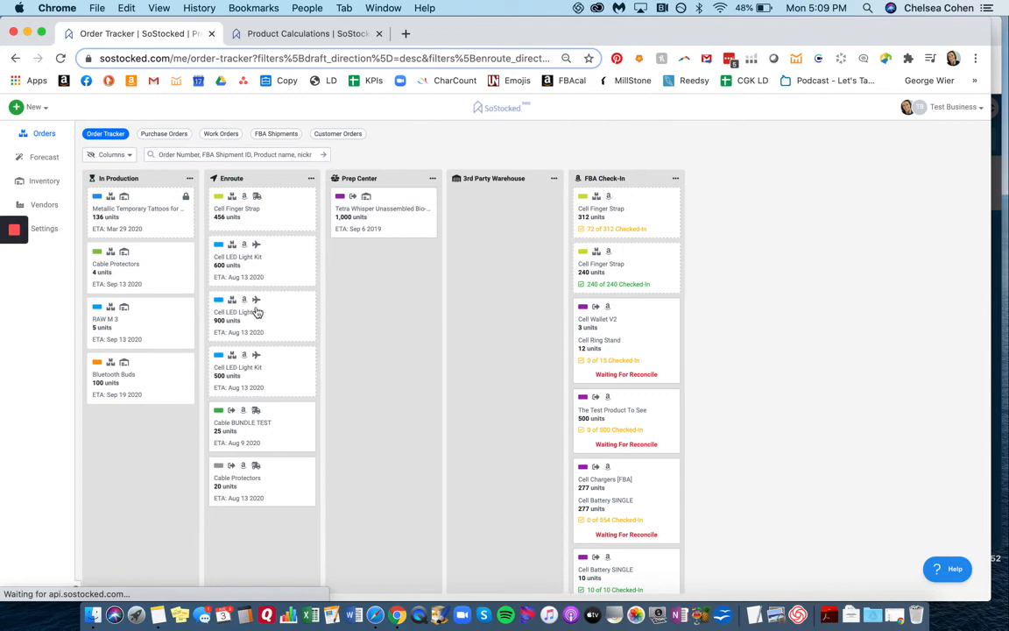
Open the inventory page, switch to the product forecasts and collapse the Cell Ring Stand details.
{"action": "left_click", "coordinate": [41, 187]}
{"action": "left_click", "coordinate": [270, 32]}
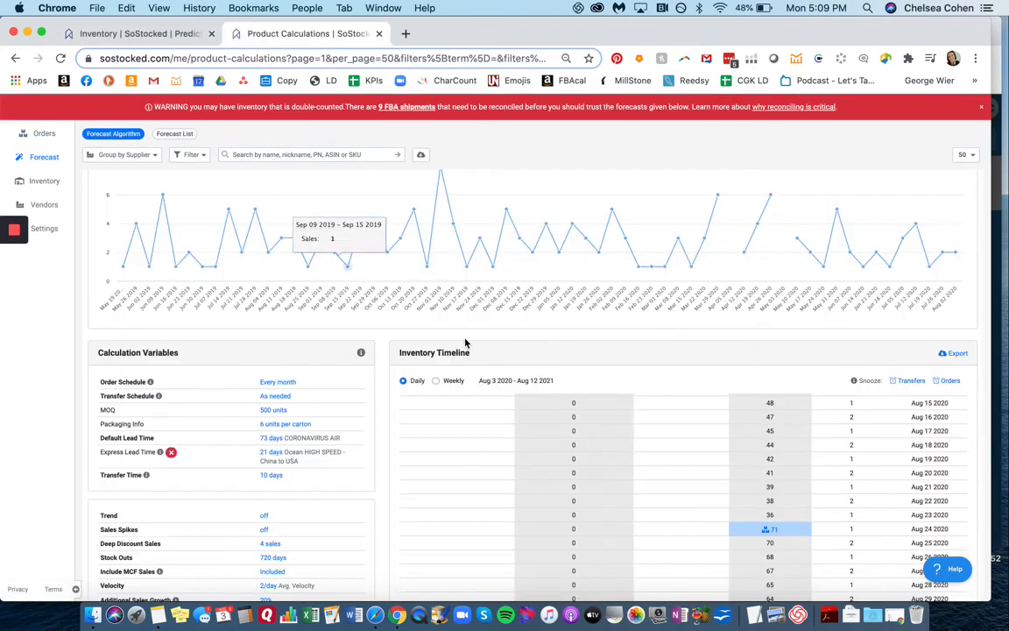
{"action": "scroll", "coordinate": [498, 396], "scroll_direction": "up", "scroll_amount": 3}
{"action": "scroll", "coordinate": [596, 368], "scroll_direction": "up", "scroll_amount": 2}
{"action": "left_click", "coordinate": [644, 324]}
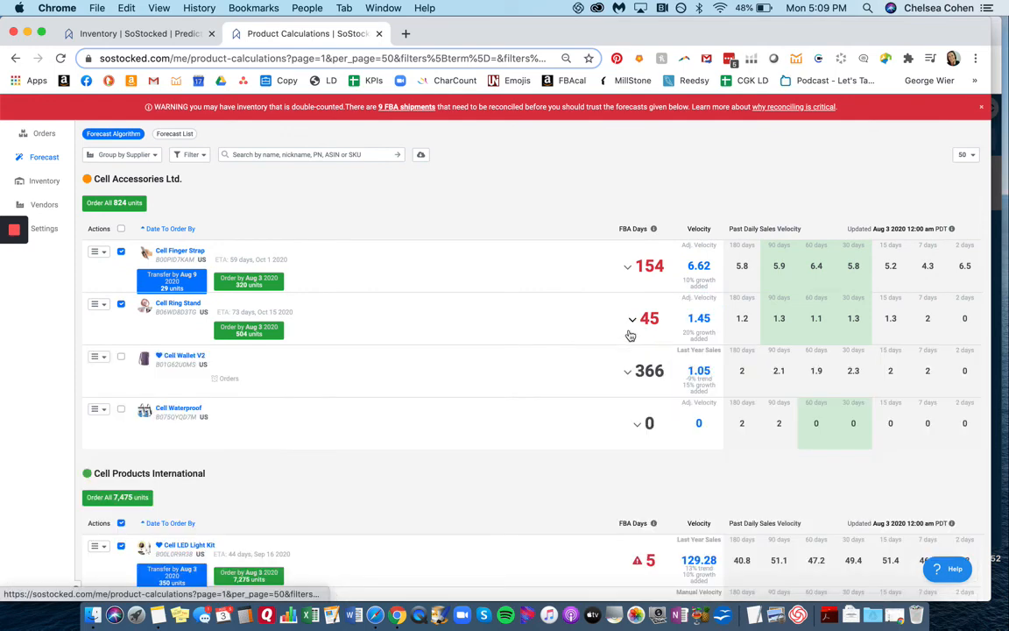
Examine the Aug 13 2020 arrivals in the US Cell LED Light Kit's inventory timeline, then reload the forecast page.
{"action": "scroll", "coordinate": [403, 439], "scroll_direction": "down", "scroll_amount": 4}
{"action": "scroll", "coordinate": [402, 438], "scroll_direction": "down", "scroll_amount": 2}
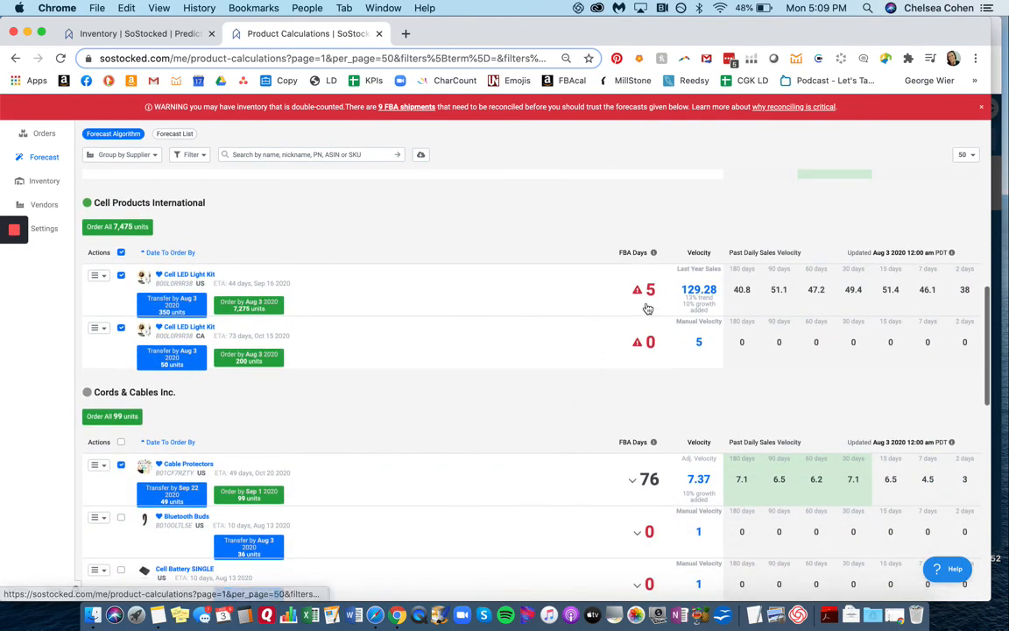
{"action": "left_click", "coordinate": [580, 277]}
{"action": "scroll", "coordinate": [443, 453], "scroll_direction": "down", "scroll_amount": 5}
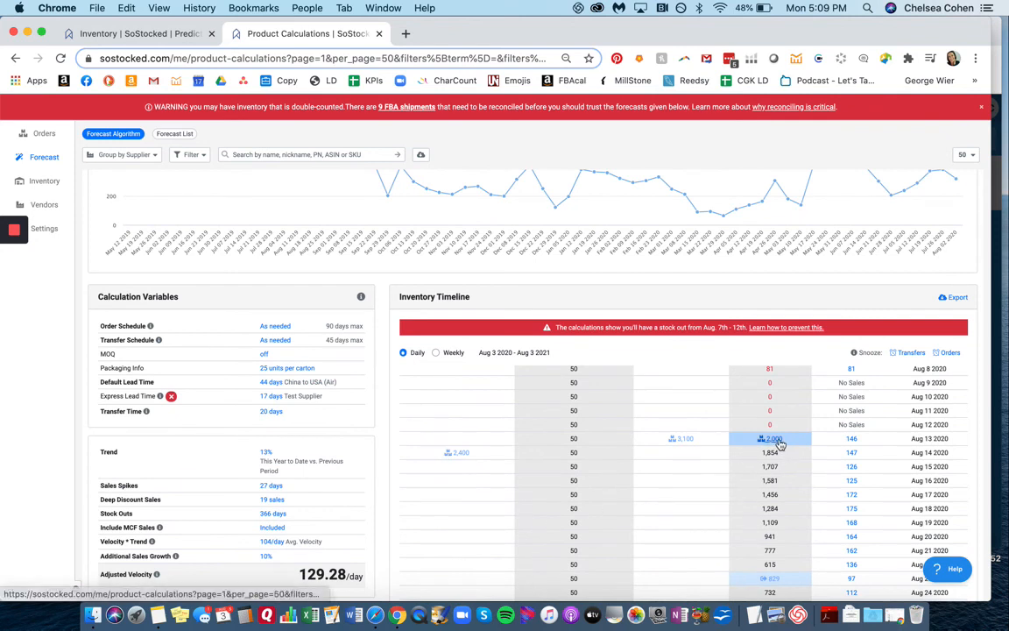
{"action": "mouse_move", "coordinate": [768, 438]}
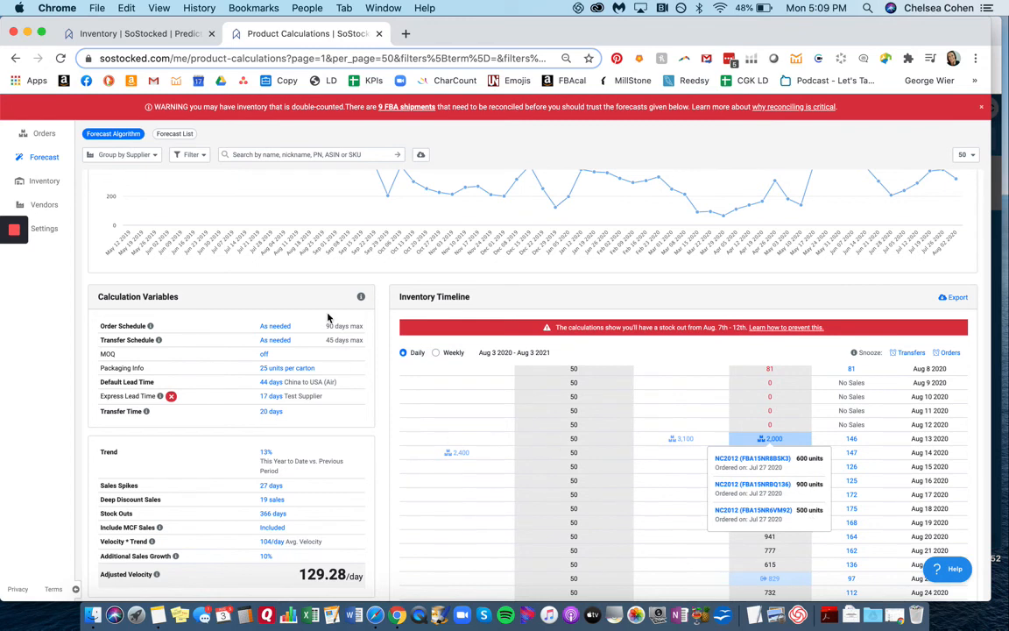
{"action": "left_click", "coordinate": [62, 58]}
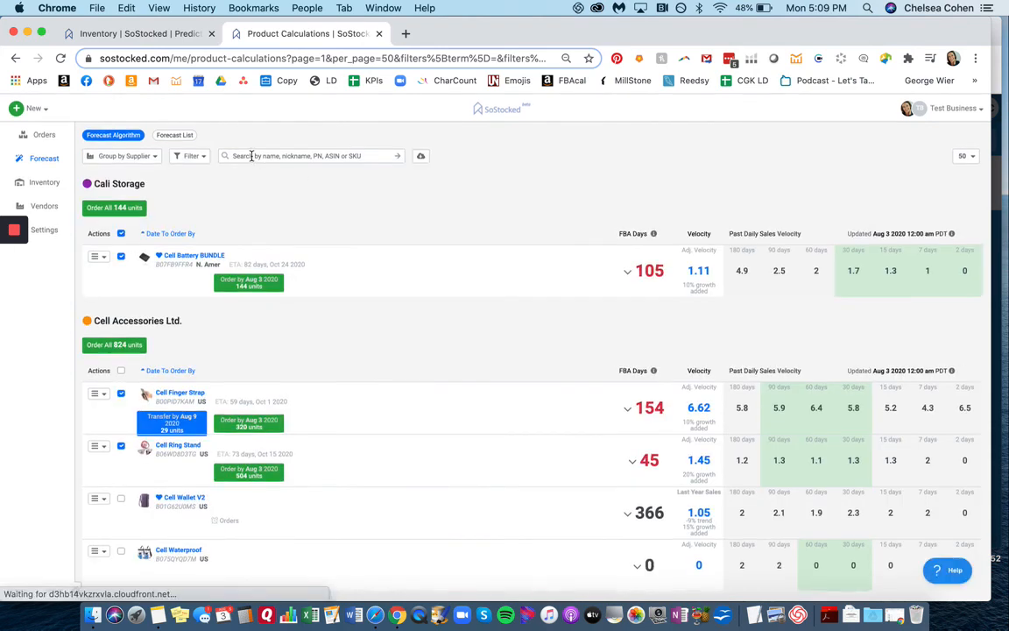
Return to the Order Tracker and show the Reconcile Shipment column.
{"action": "left_click", "coordinate": [127, 34]}
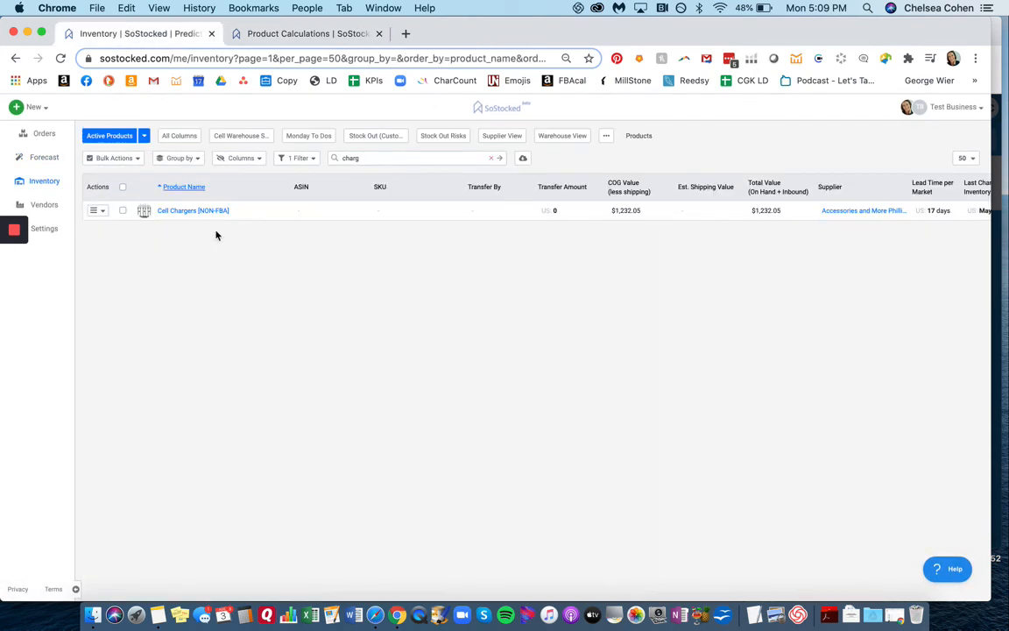
{"action": "left_click", "coordinate": [39, 134]}
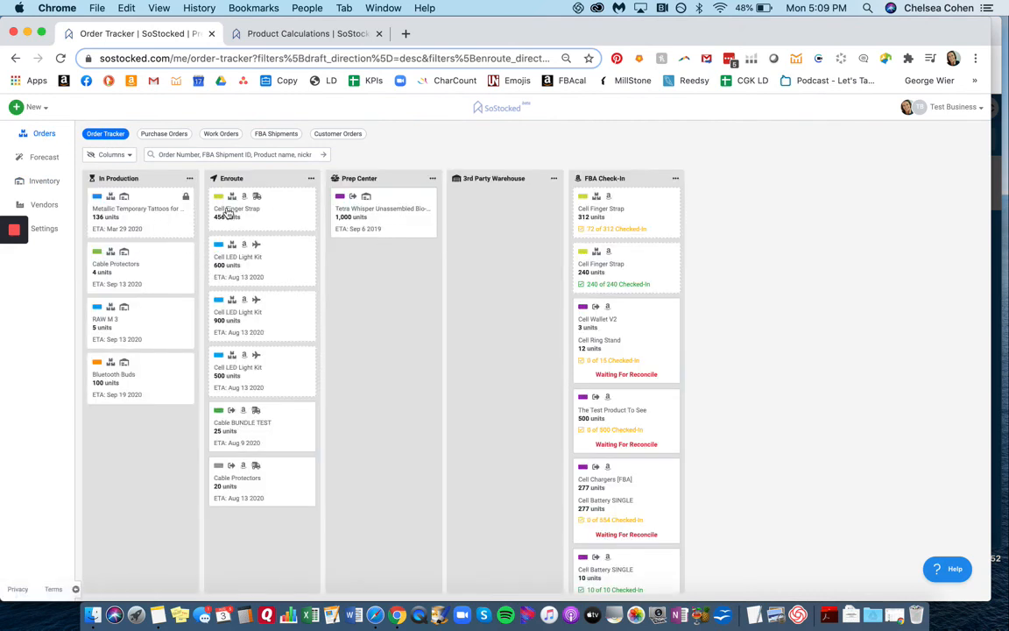
{"action": "left_click", "coordinate": [114, 155]}
{"action": "left_click", "coordinate": [100, 186]}
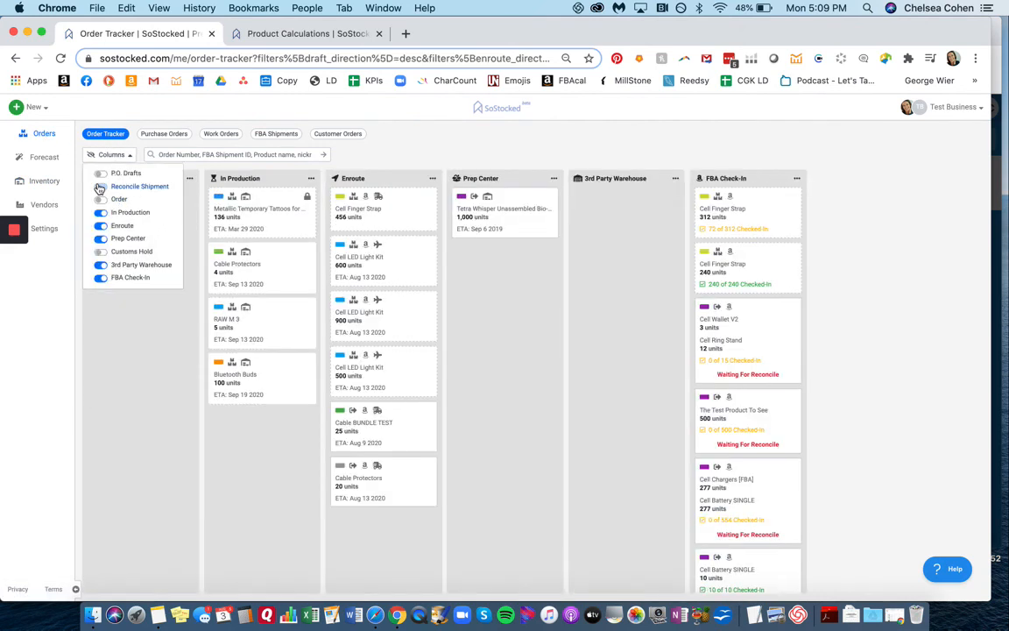
{"action": "left_click", "coordinate": [143, 339]}
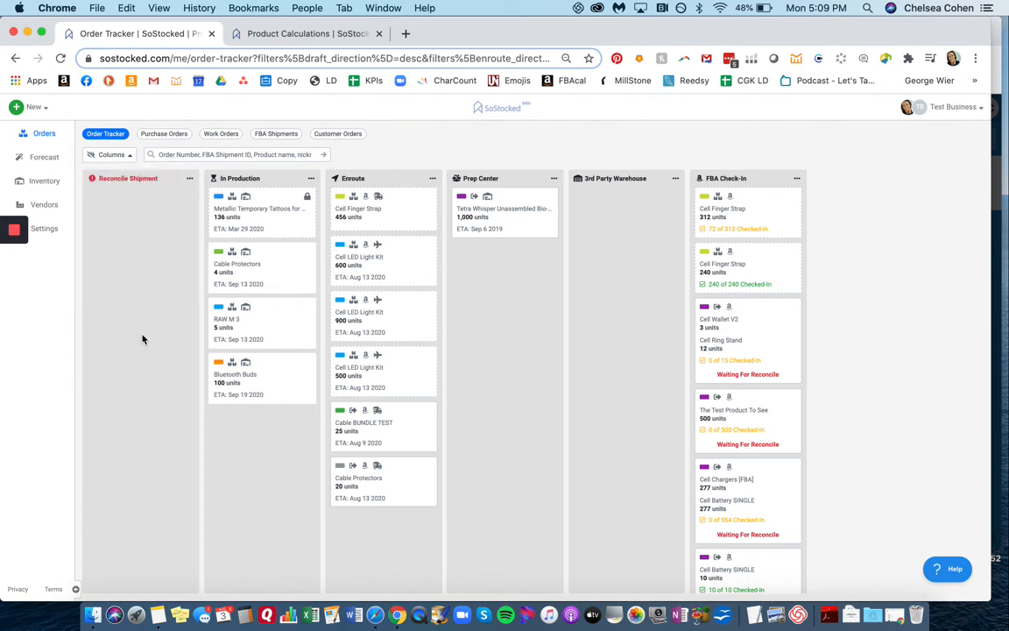
Hide the Reconcile Shipment column on the Order Tracker.
{"action": "left_click", "coordinate": [111, 154]}
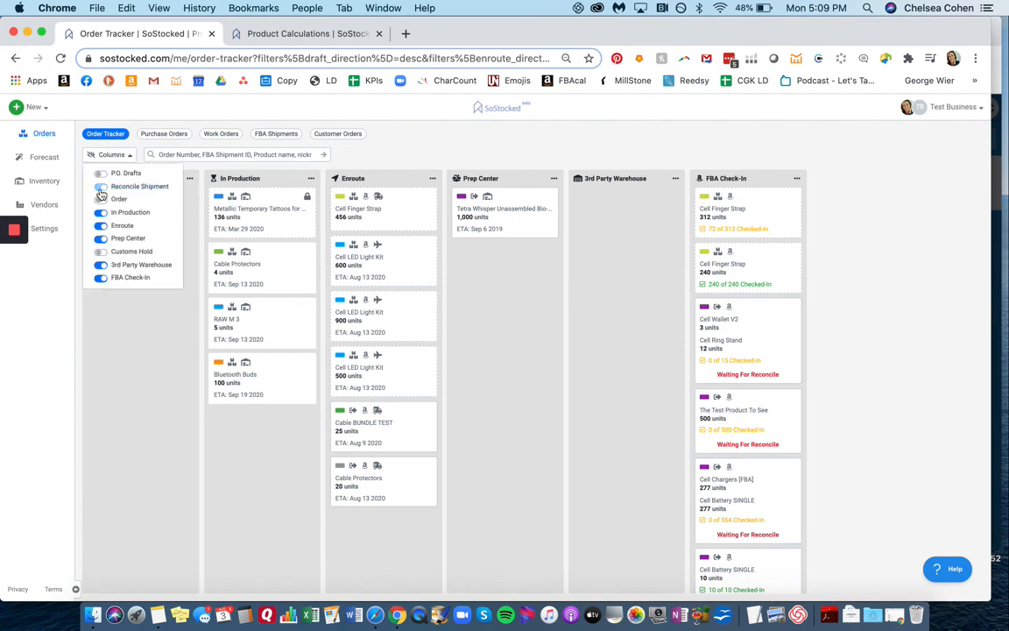
{"action": "left_click", "coordinate": [100, 185]}
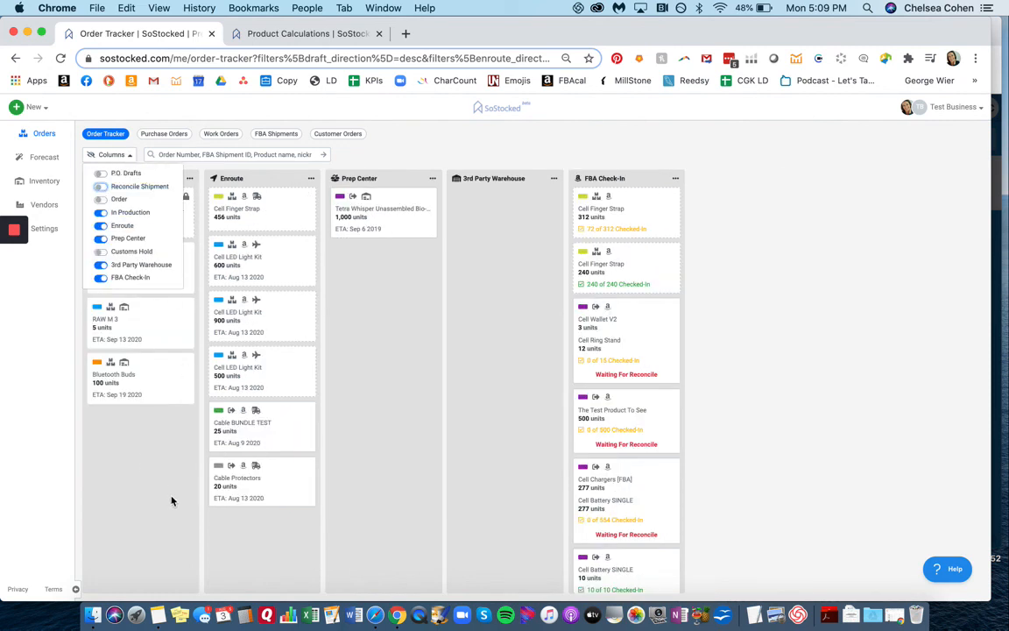
{"action": "left_click", "coordinate": [123, 478]}
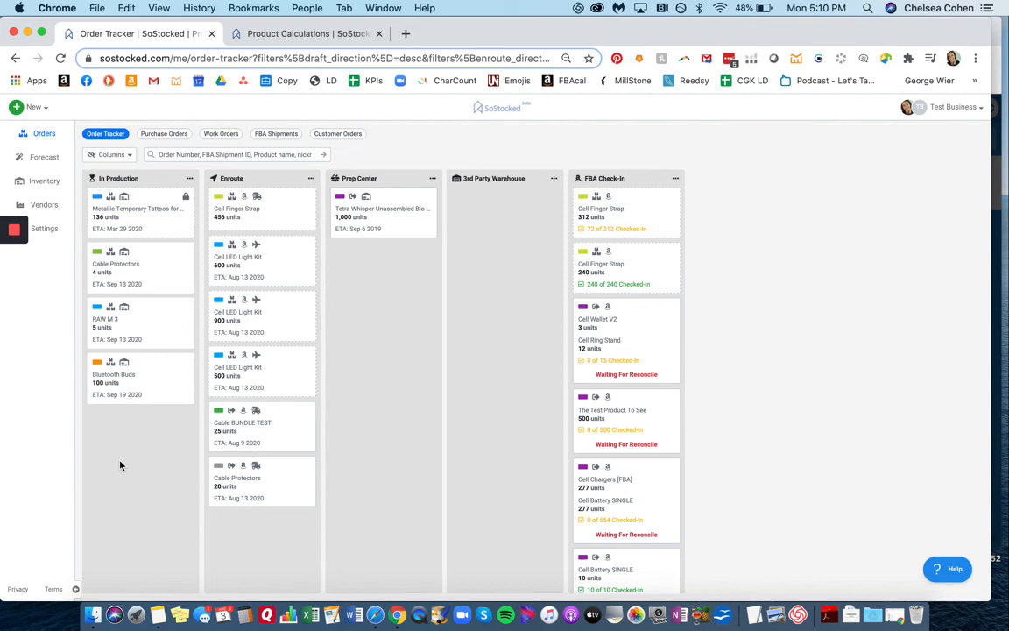
{"action": "mouse_move", "coordinate": [14, 233]}
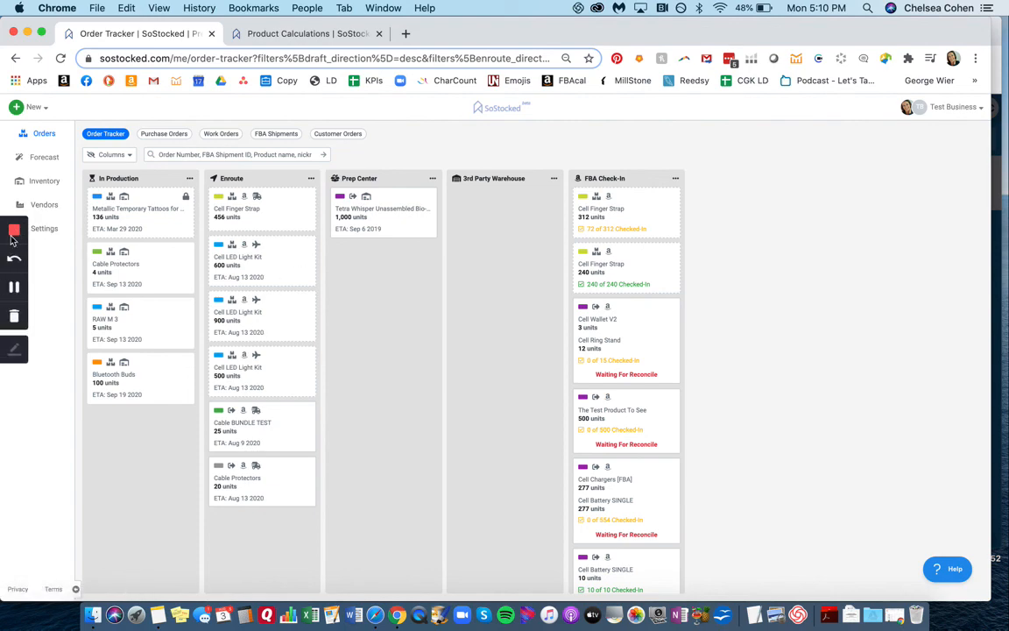